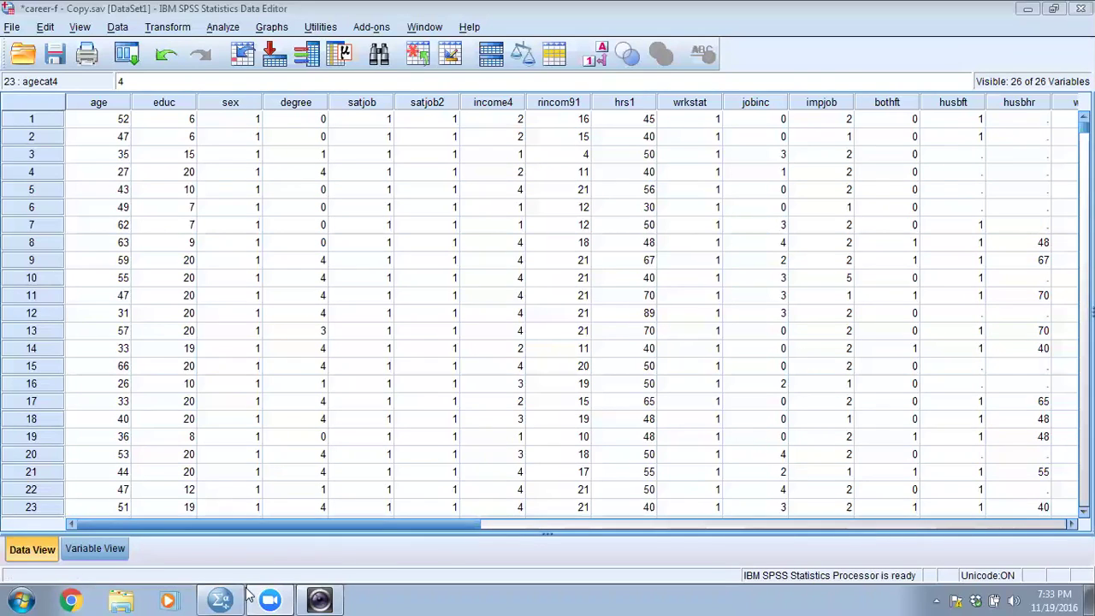
- Open the 03_Manova Word document from the desktop folder Multivariate Data Analysis - my recording
click(122, 601)
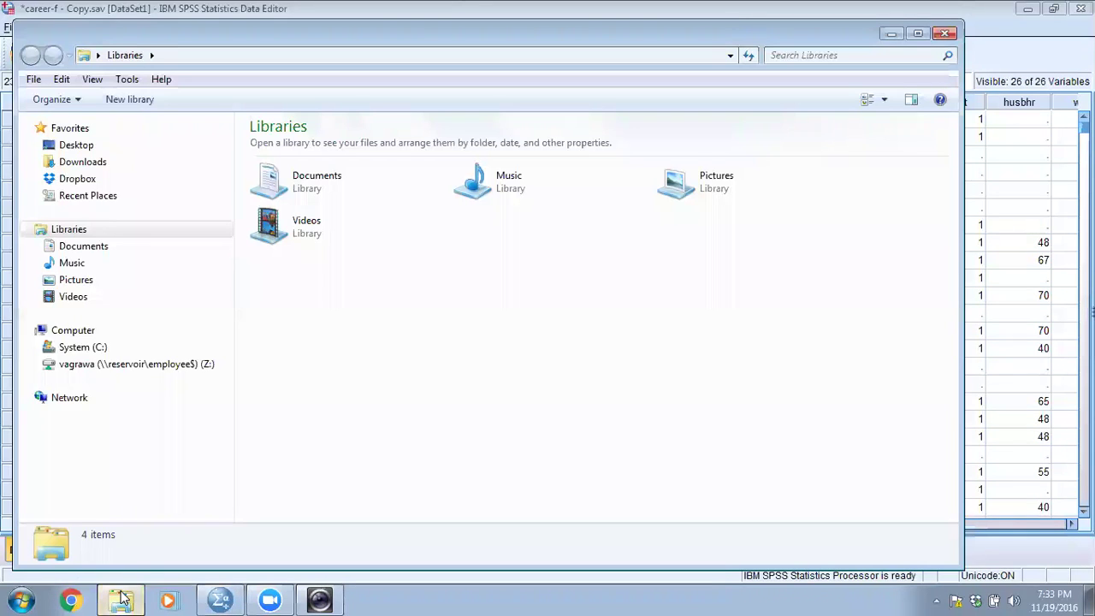
click(81, 147)
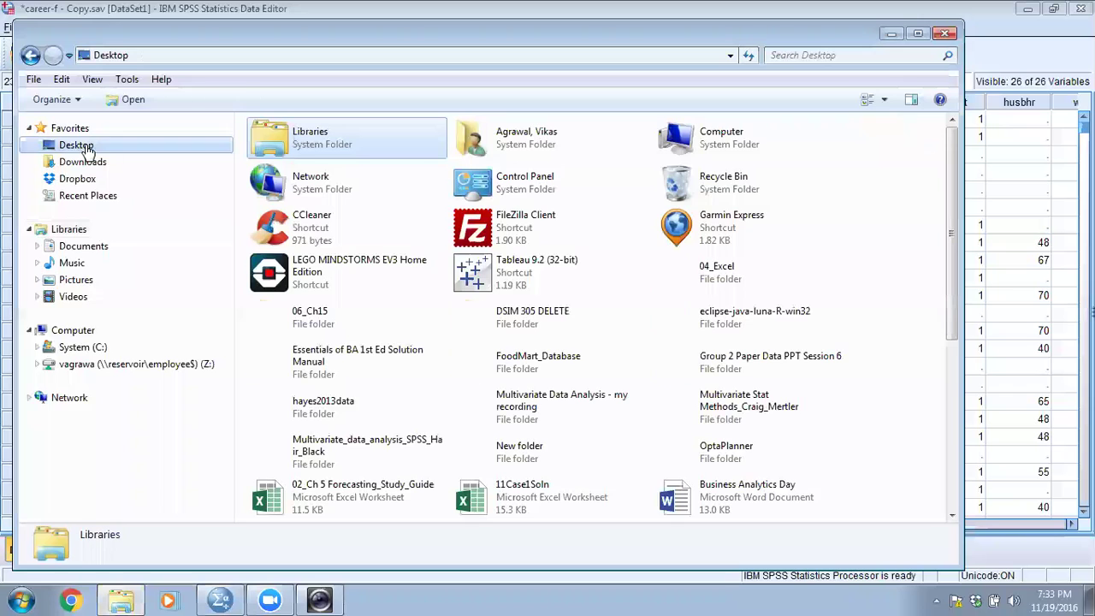
double_click(550, 402)
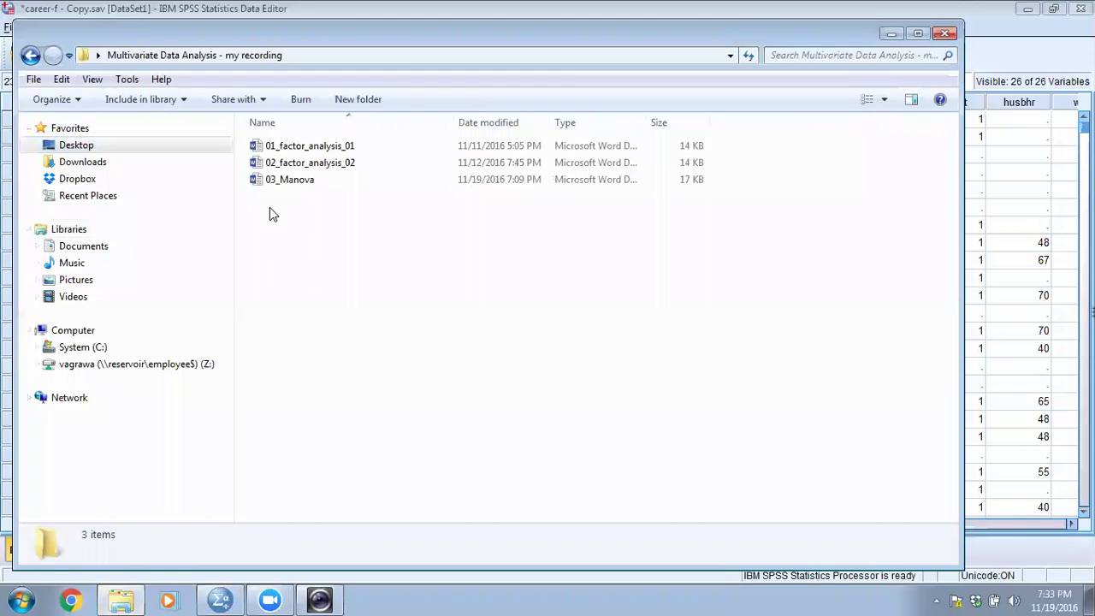
click(291, 187)
double_click(291, 187)
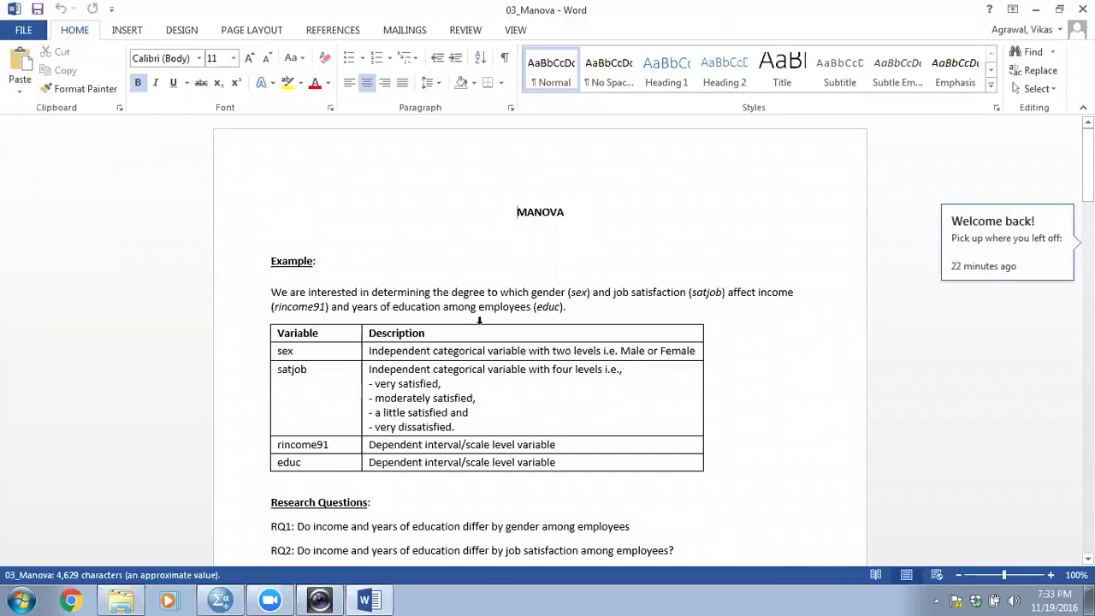
- Read through the MANOVA document's example, variable table, research questions, assumptions and references
click(527, 420)
scroll(526, 421, down, 2)
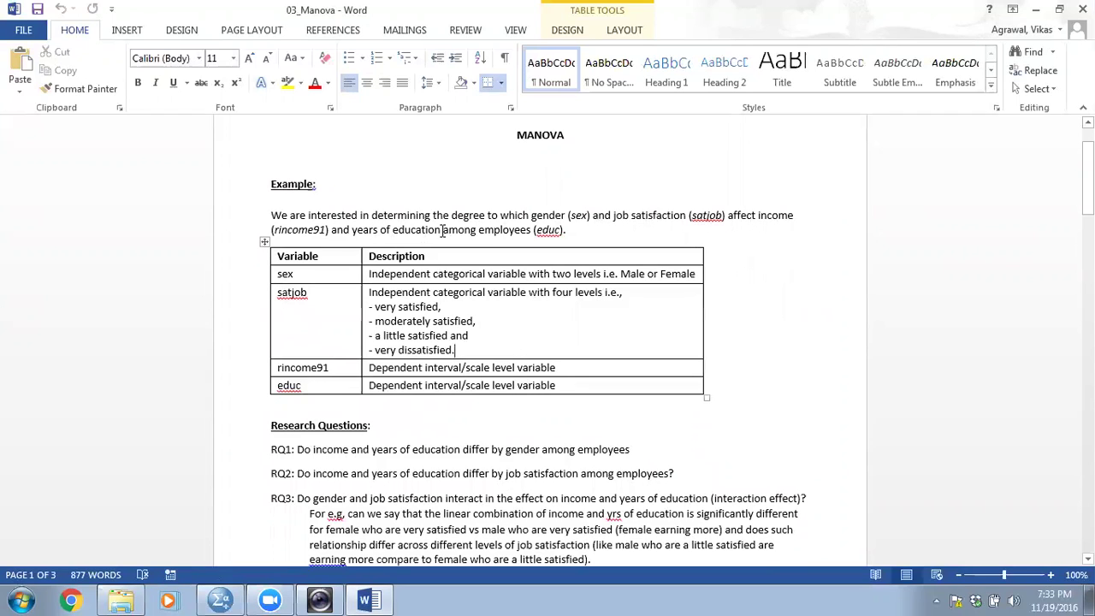
scroll(475, 342, down, 1)
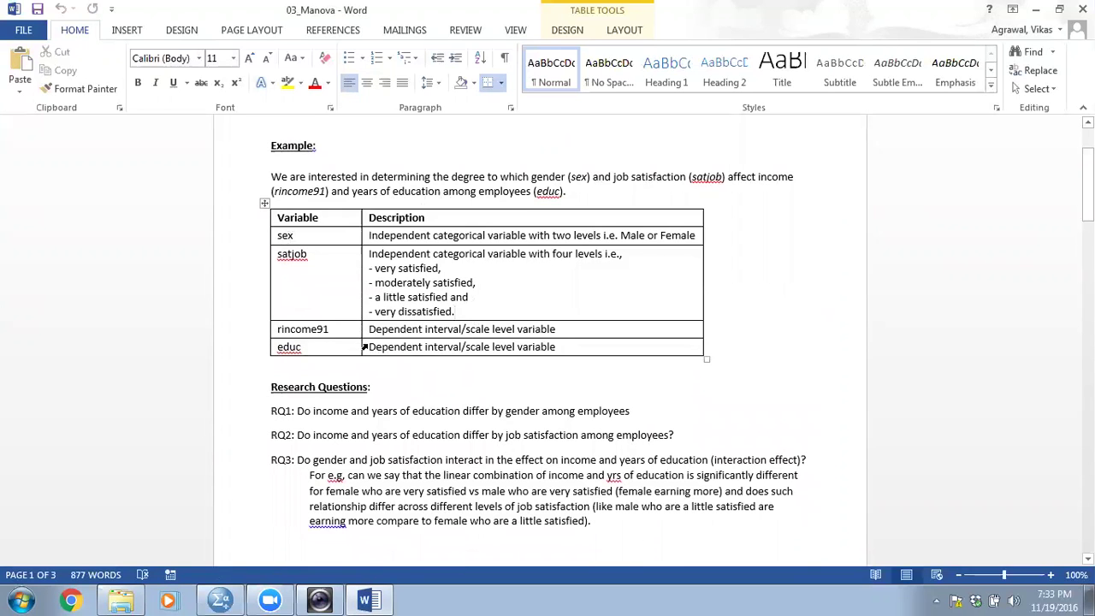
scroll(368, 347, down, 3)
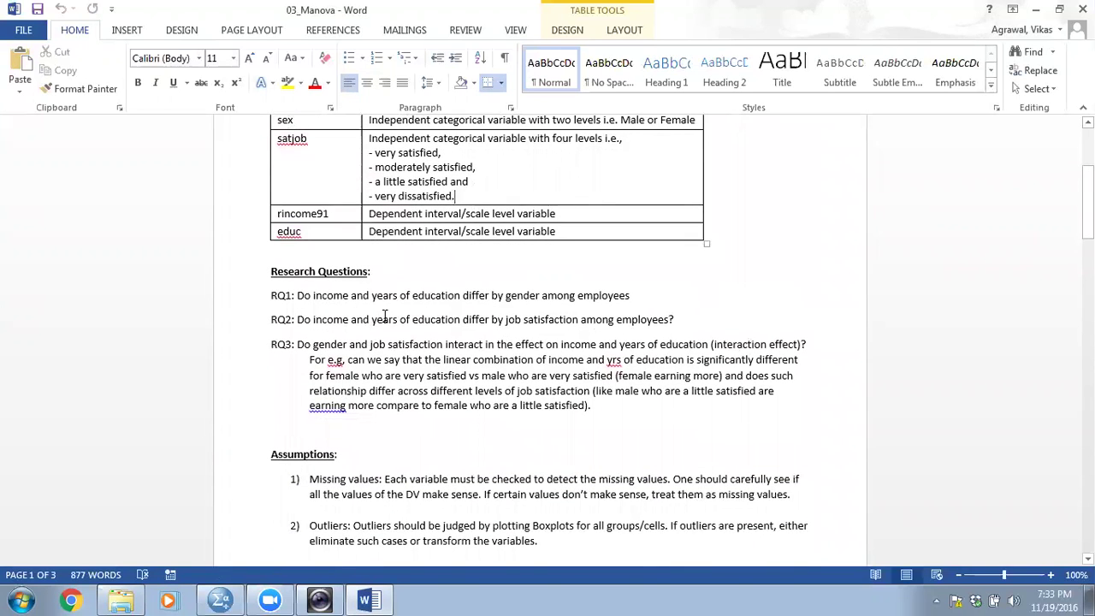
scroll(448, 400, down, 5)
scroll(448, 400, down, 10)
scroll(448, 399, down, 12)
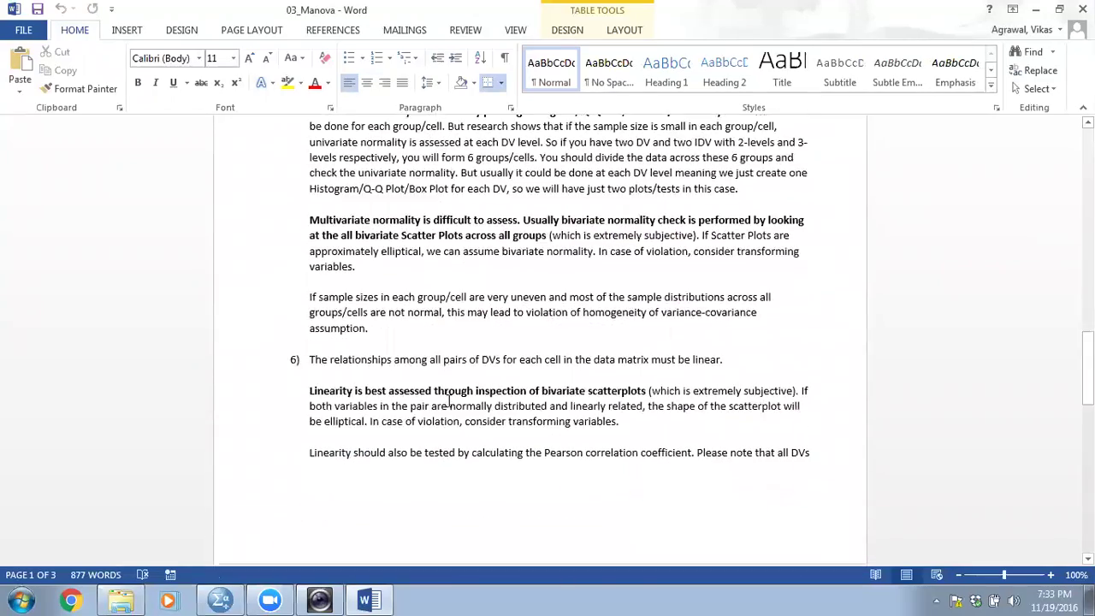
scroll(448, 399, down, 8)
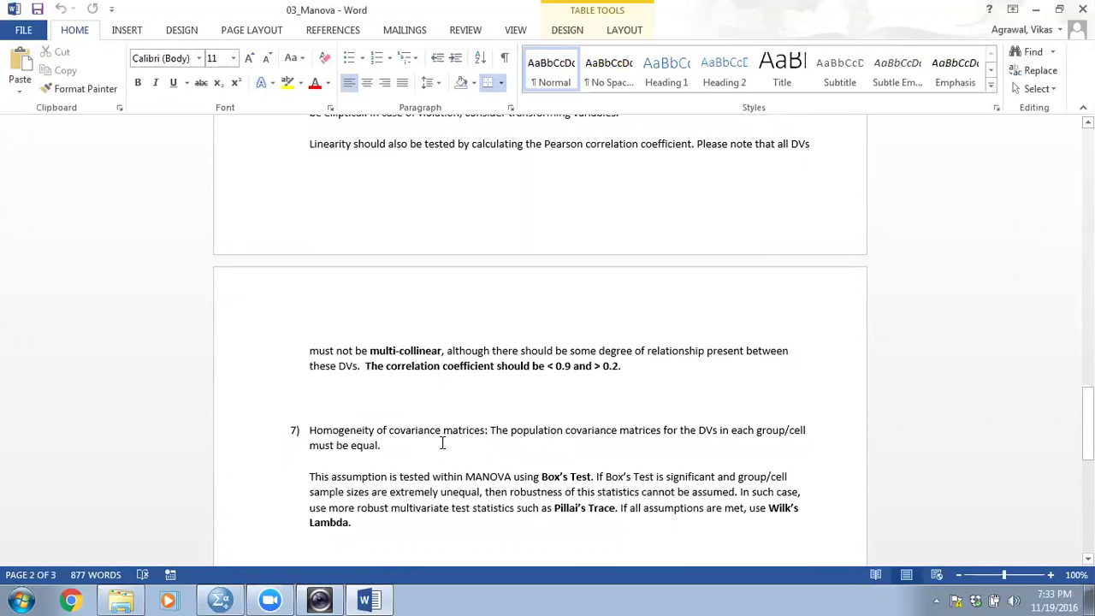
scroll(442, 443, down, 4)
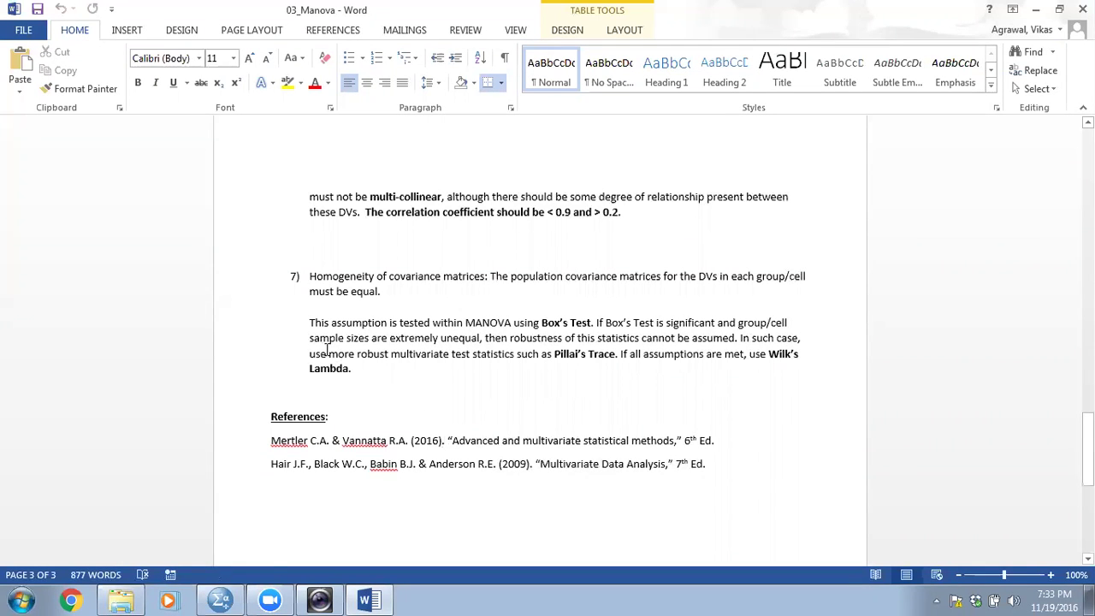
- Switch to the SPSS Data Editor, review the variable definitions, and start a multivariate General Linear Model analysis on the data
click(222, 598)
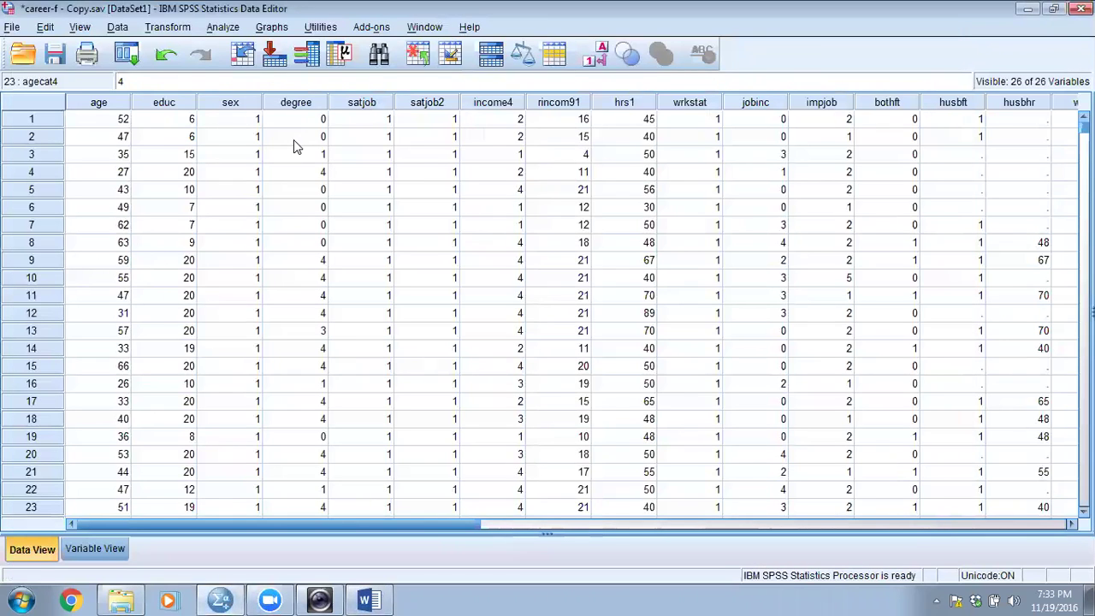
click(95, 549)
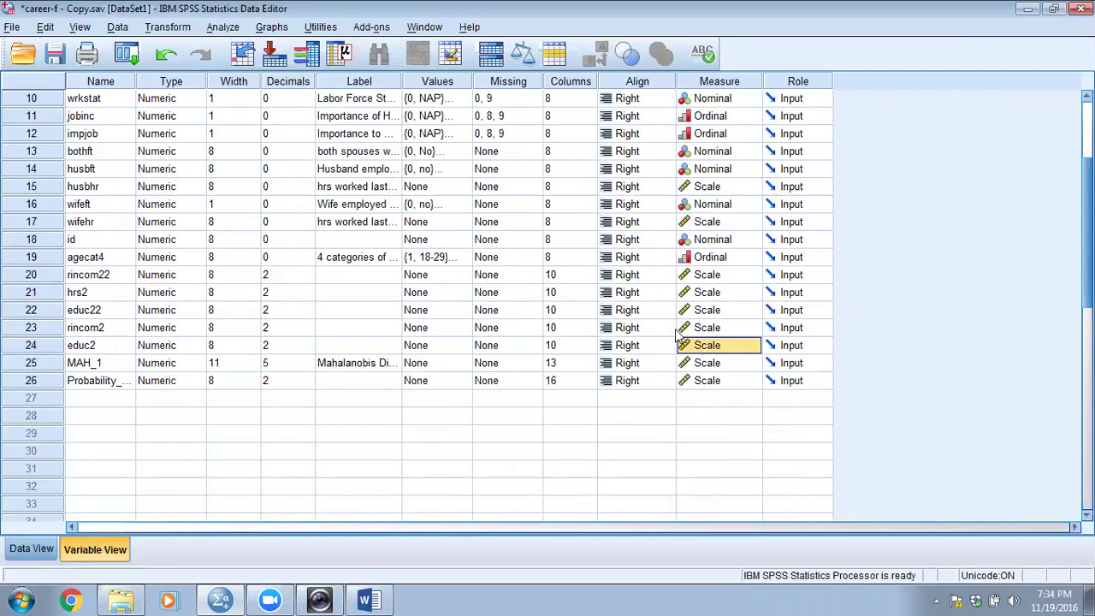
click(29, 550)
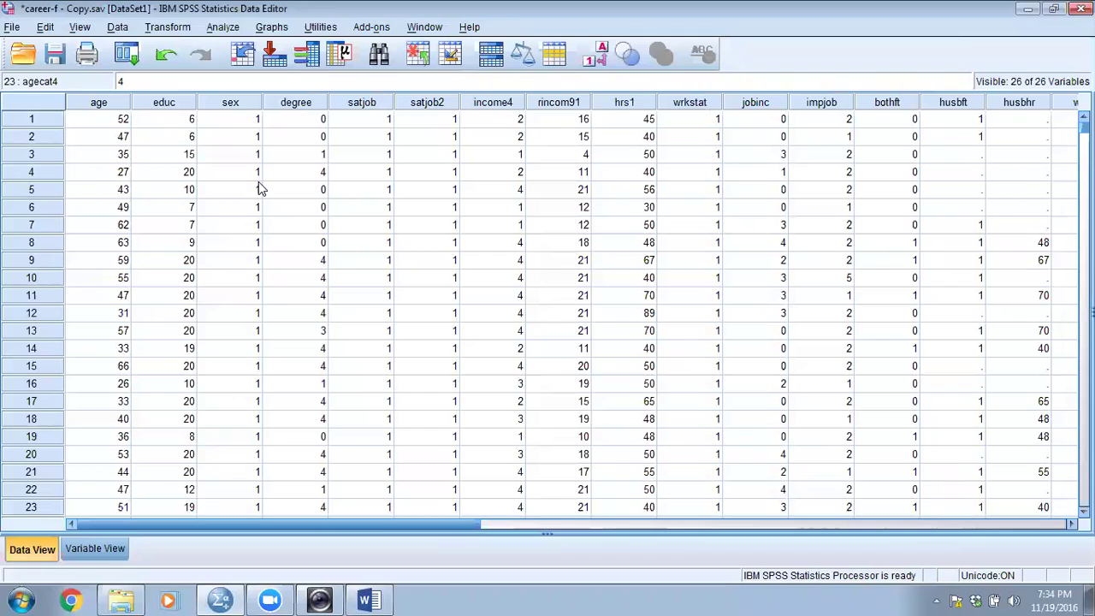
click(223, 31)
mouse_move(222, 50)
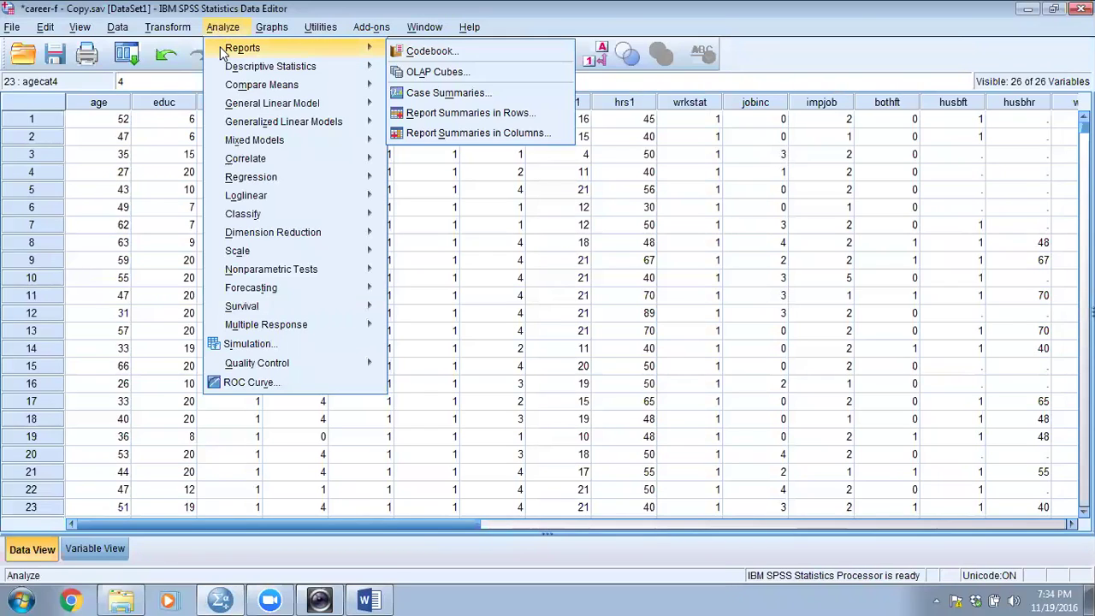
mouse_move(259, 102)
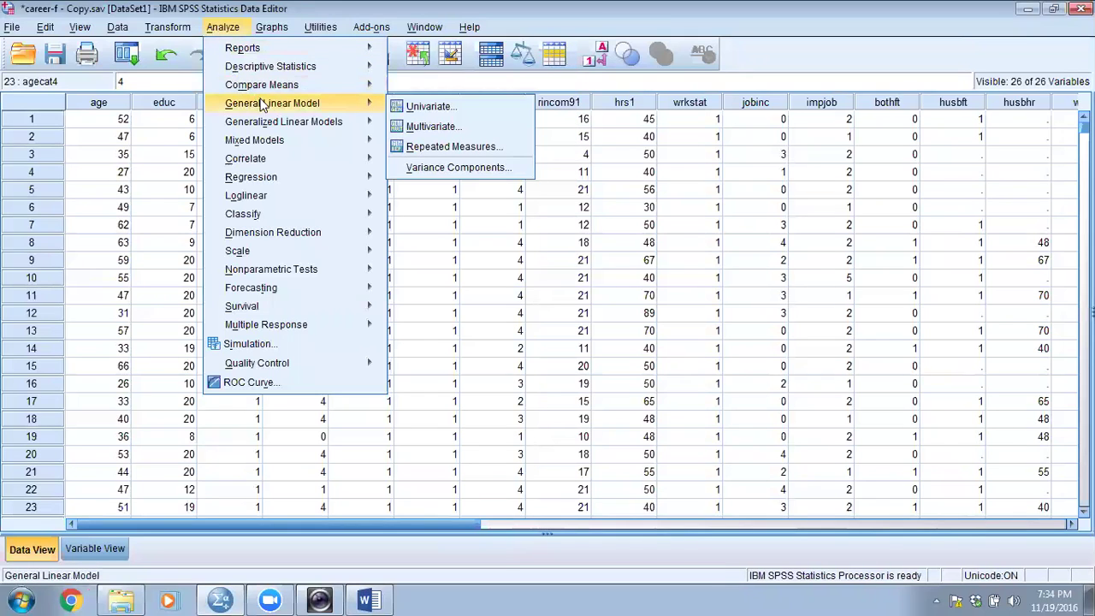
click(418, 123)
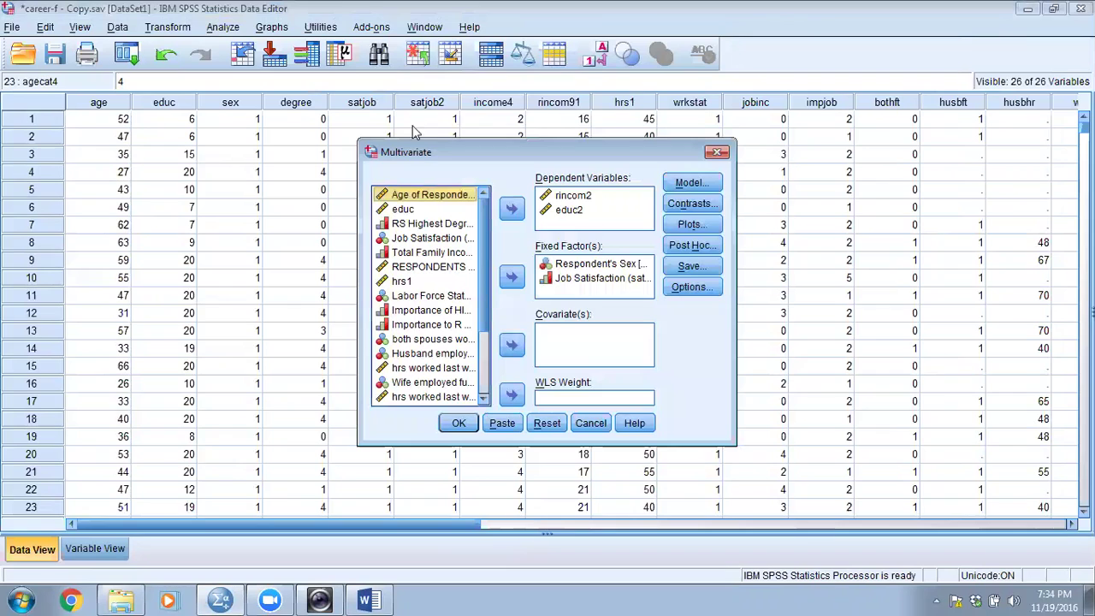
- Remove all existing dependent variables and fixed factors from the multivariate analysis
click(602, 277)
click(511, 278)
click(568, 210)
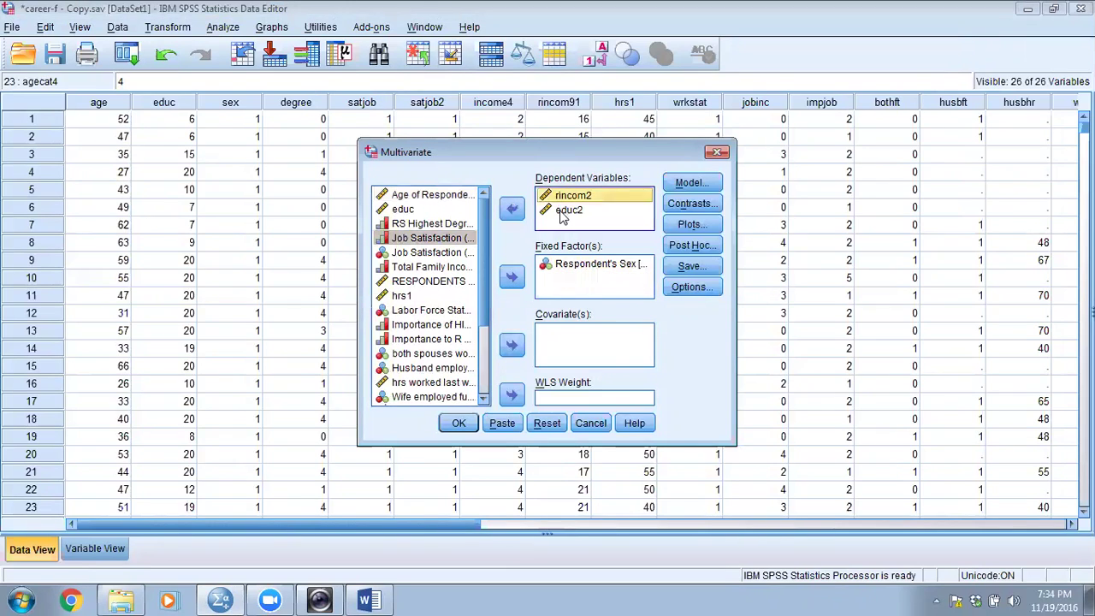
click(511, 208)
click(564, 196)
click(512, 209)
click(512, 276)
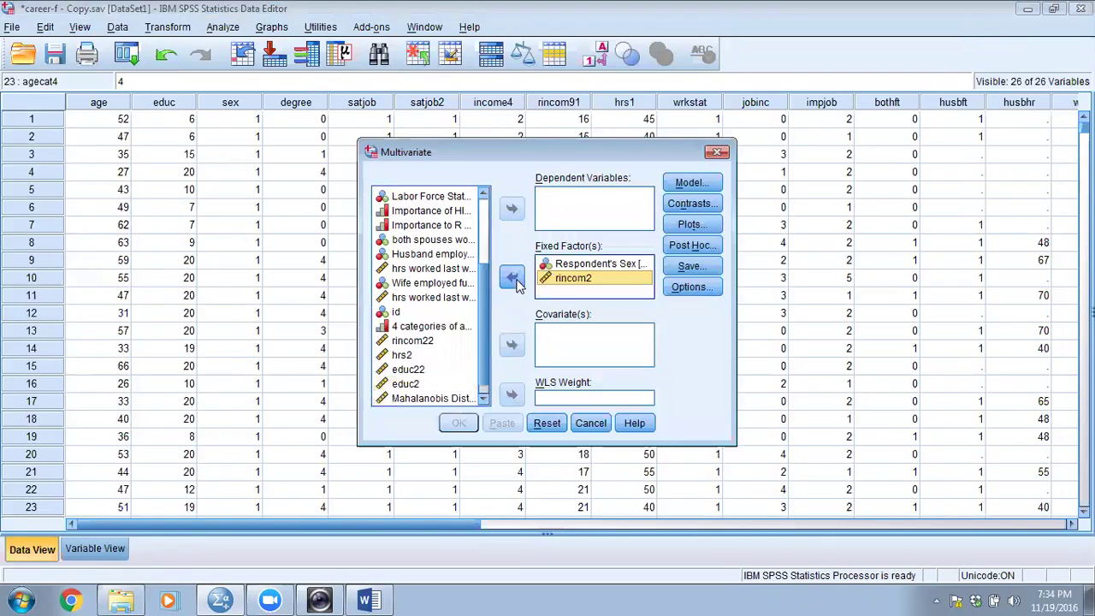
click(512, 276)
click(599, 263)
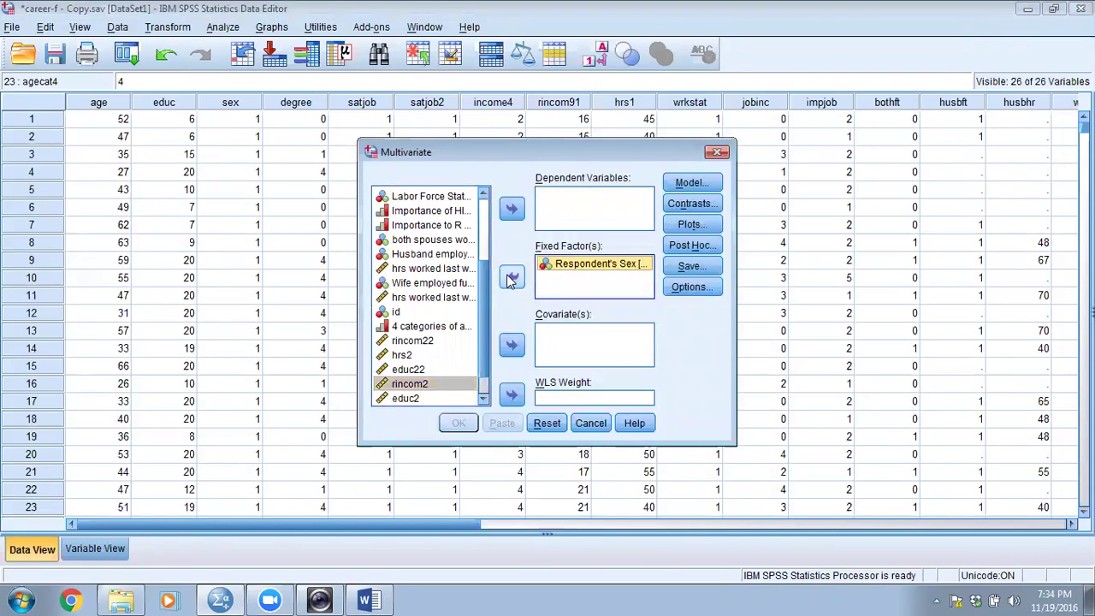
click(512, 276)
- Assign rincom2 and educ2 as the dependent variables of the multivariate analysis
drag(487, 304, 500, 398)
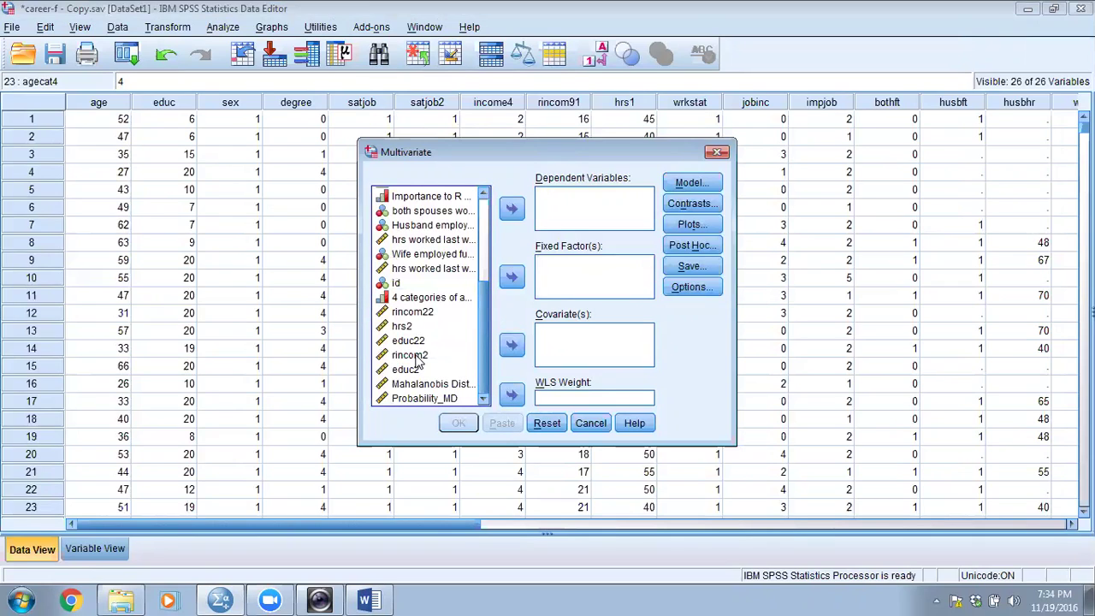
click(421, 354)
click(512, 210)
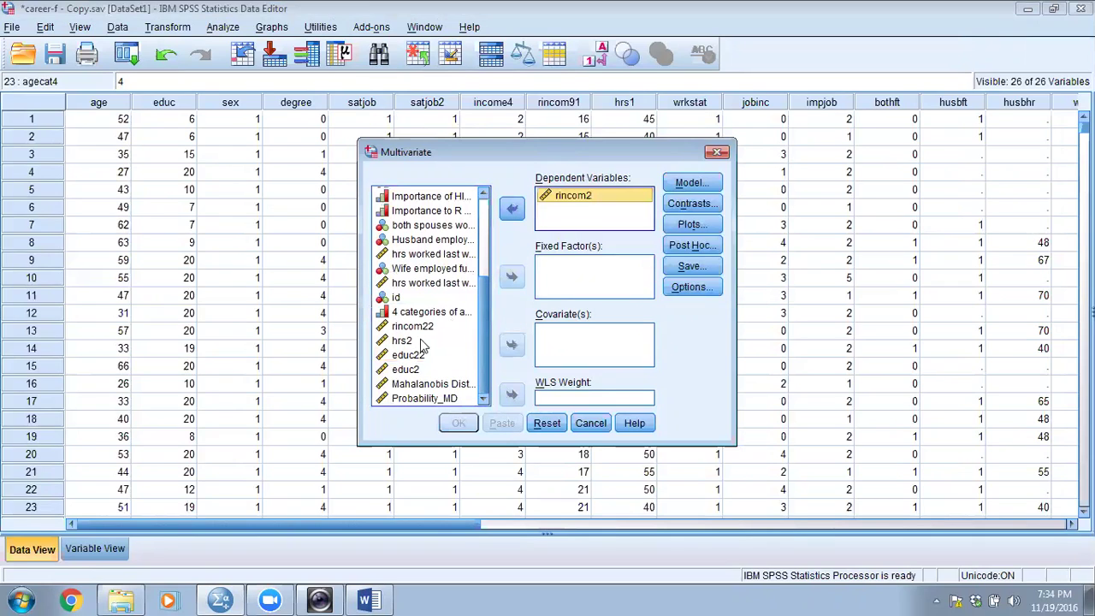
click(418, 370)
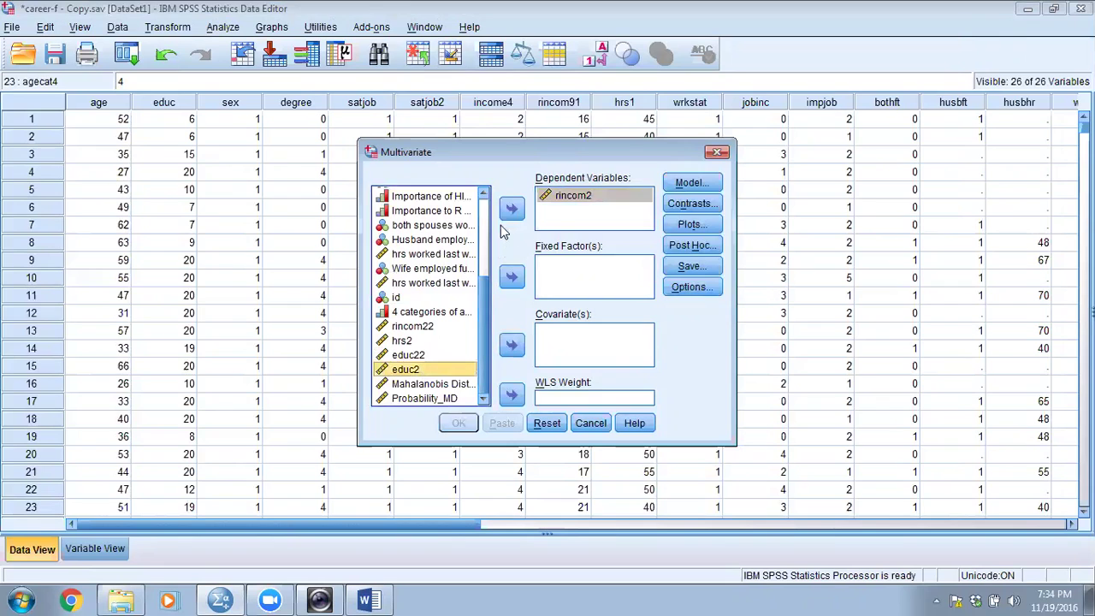
click(511, 210)
- Assign Respondent's Sex and Job Satisfaction (satjob) as fixed factors and keep the model specification at Full factorial
drag(486, 287, 484, 216)
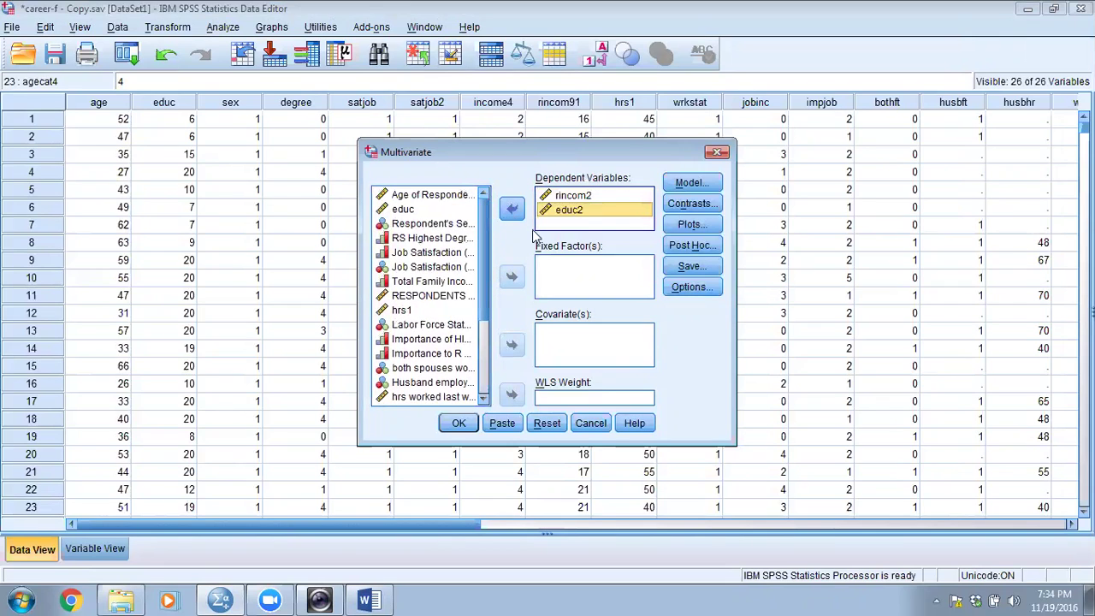
click(430, 224)
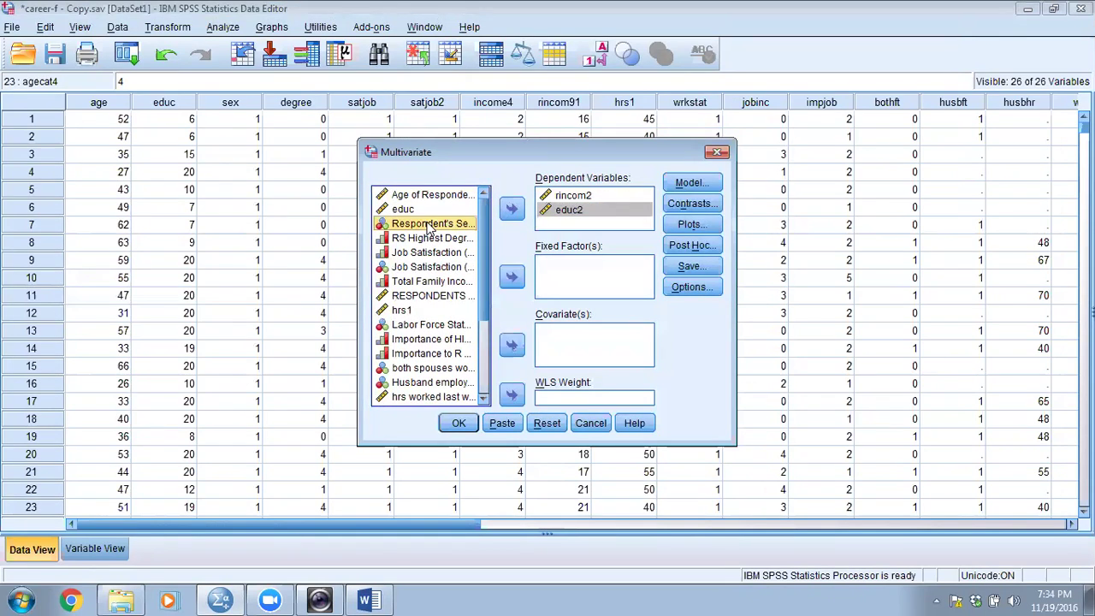
click(512, 276)
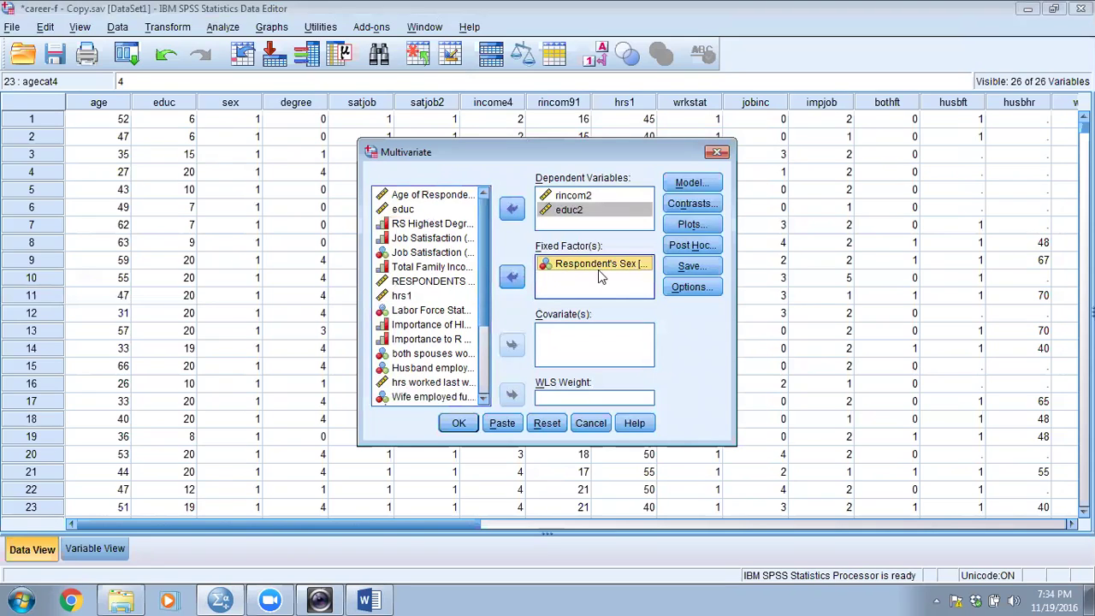
click(419, 240)
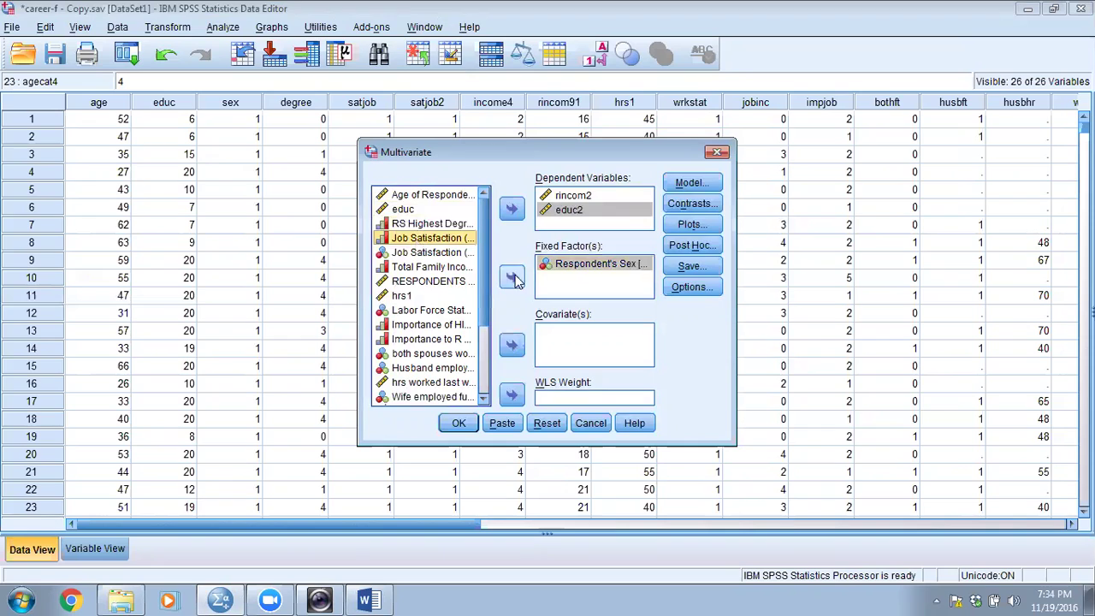
click(511, 276)
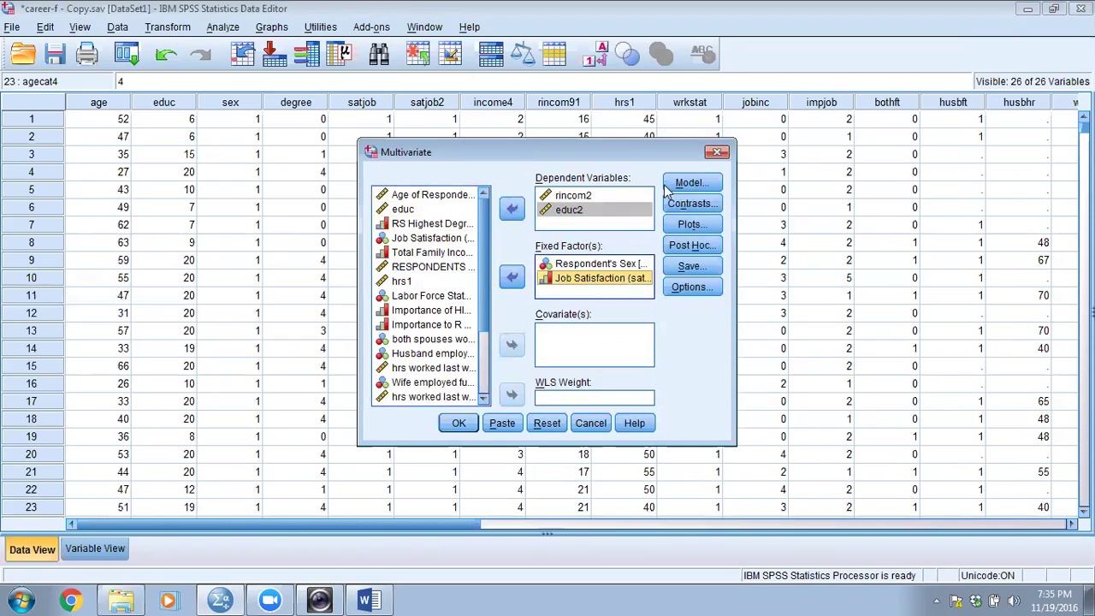
click(692, 183)
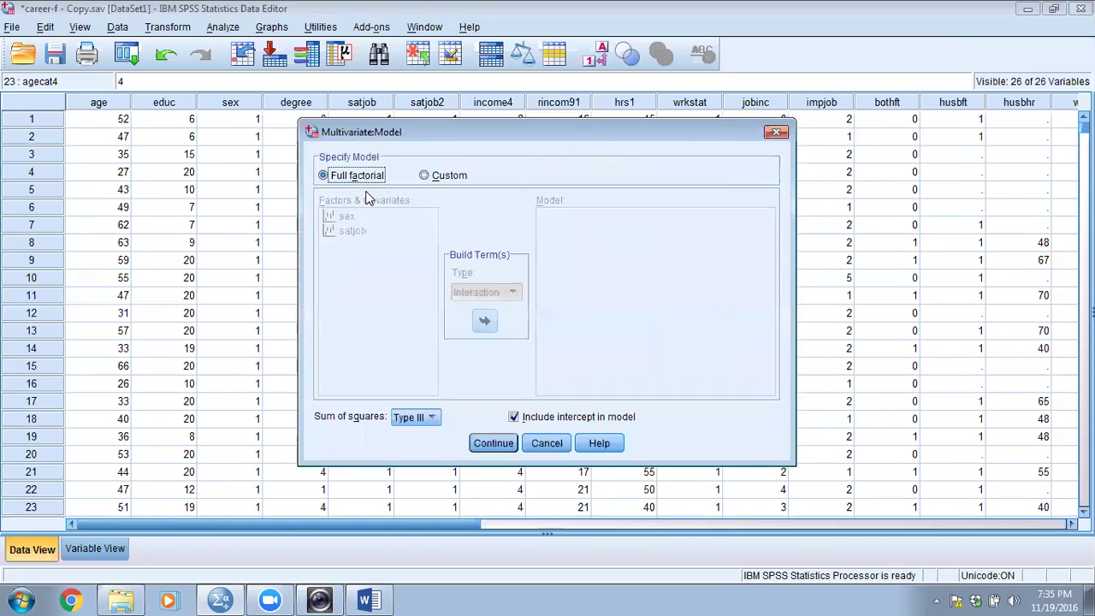
click(490, 447)
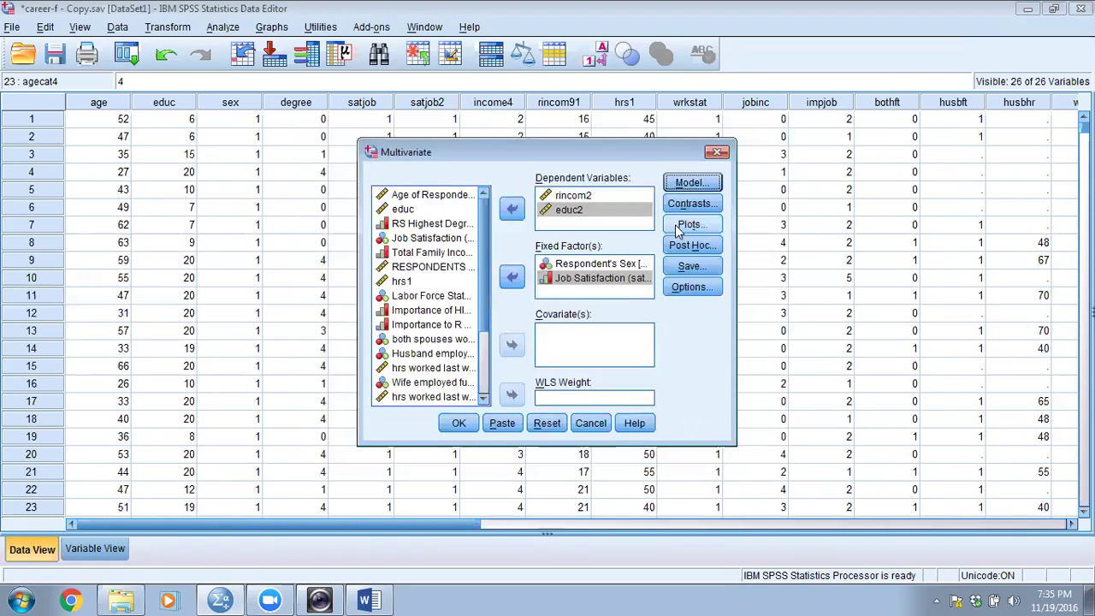
- Add a profile plot with satjob on the horizontal axis and sex as separate lines
click(684, 225)
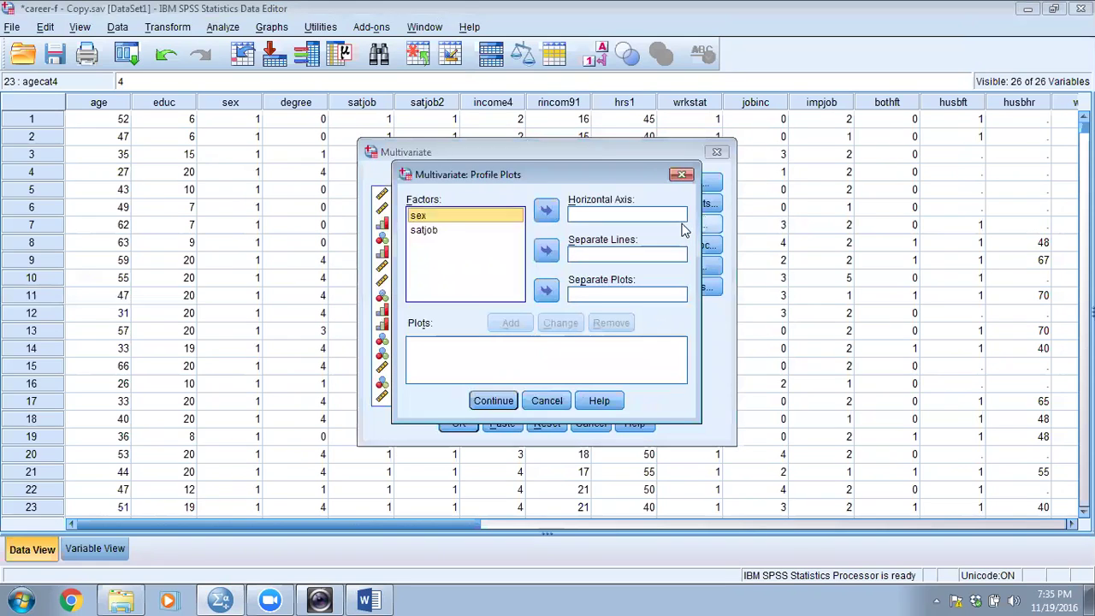
click(424, 231)
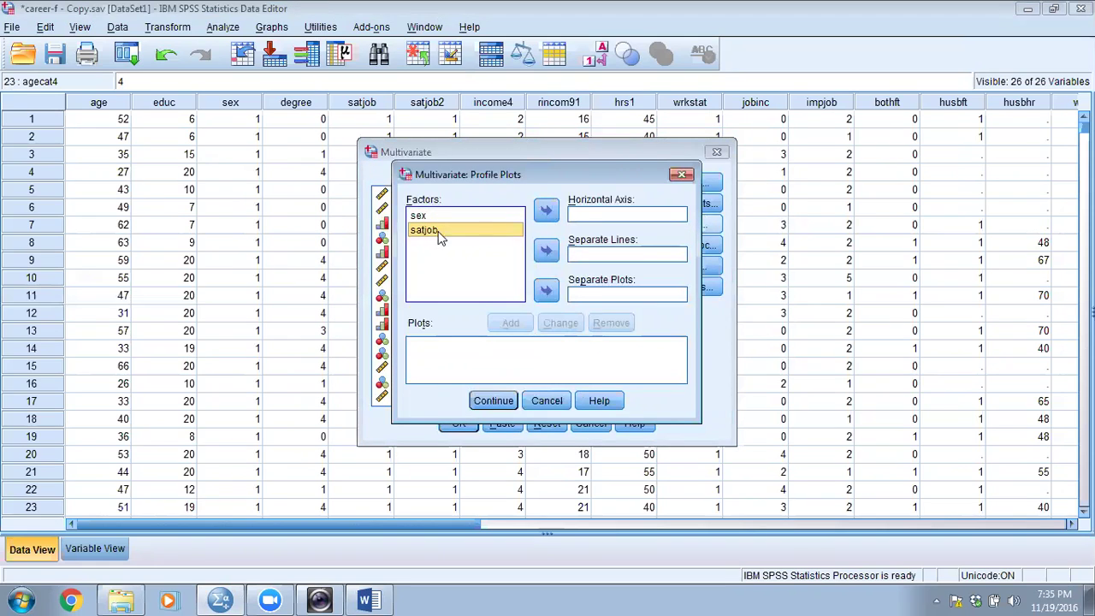
click(545, 210)
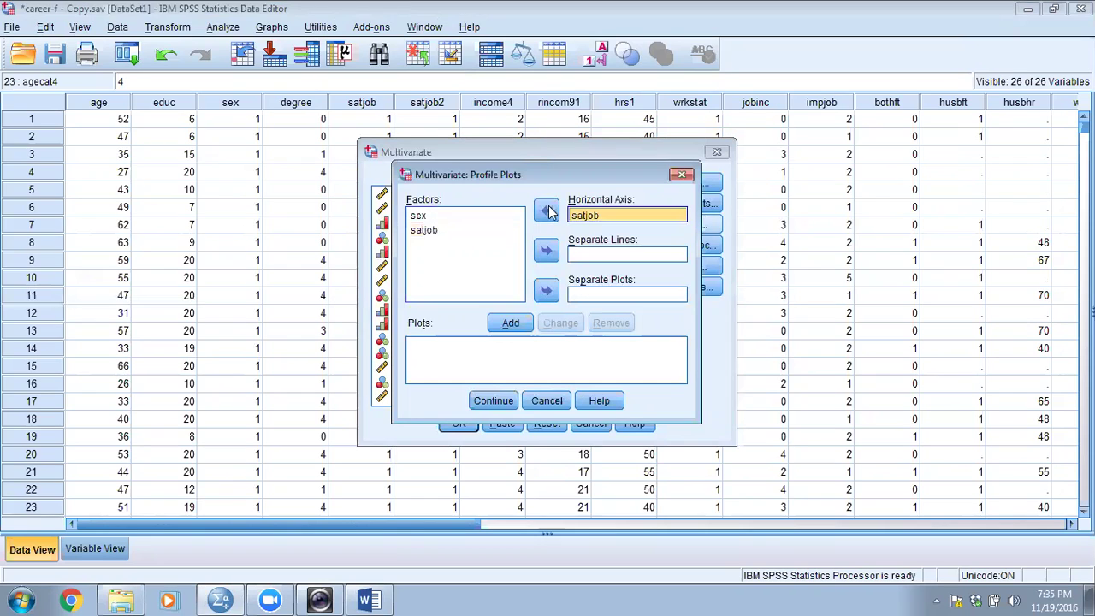
click(419, 218)
click(546, 250)
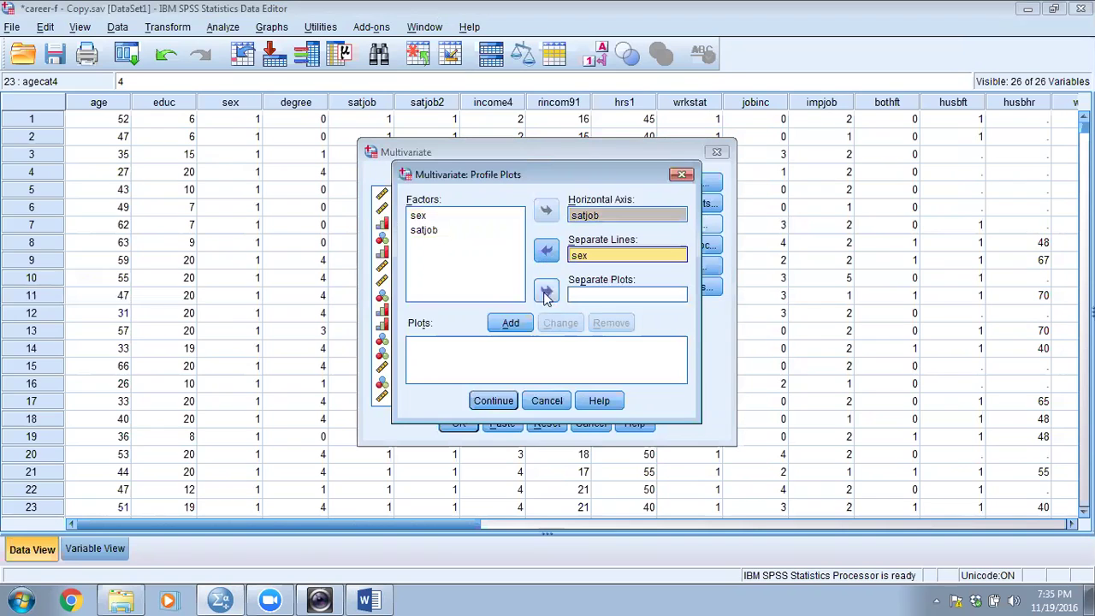
click(510, 322)
click(494, 400)
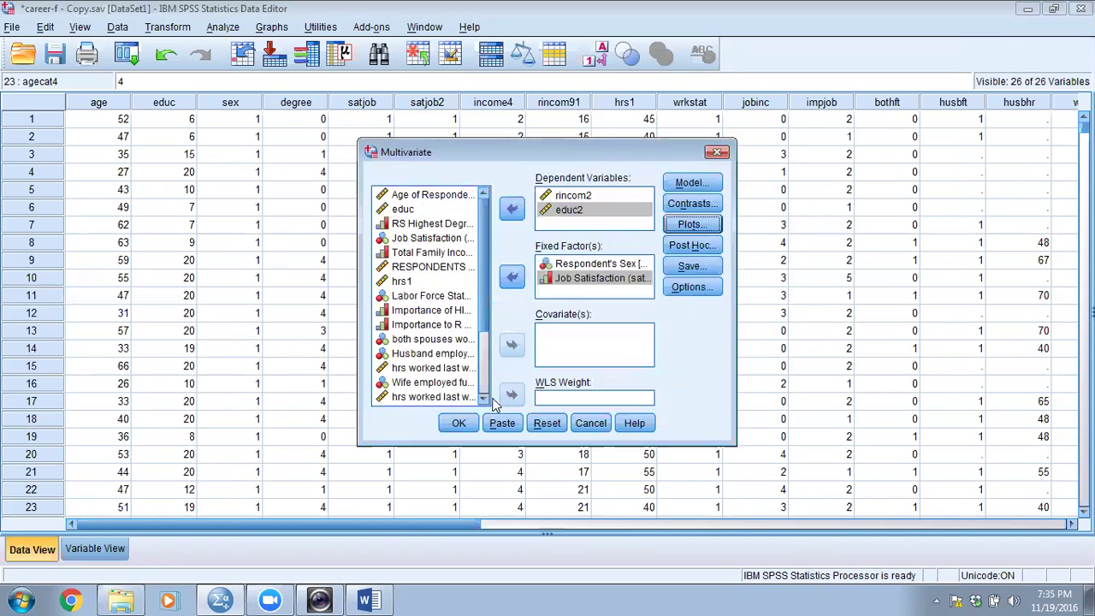
- Request Scheffe post hoc tests for the satjob factor in the multivariate analysis
click(689, 245)
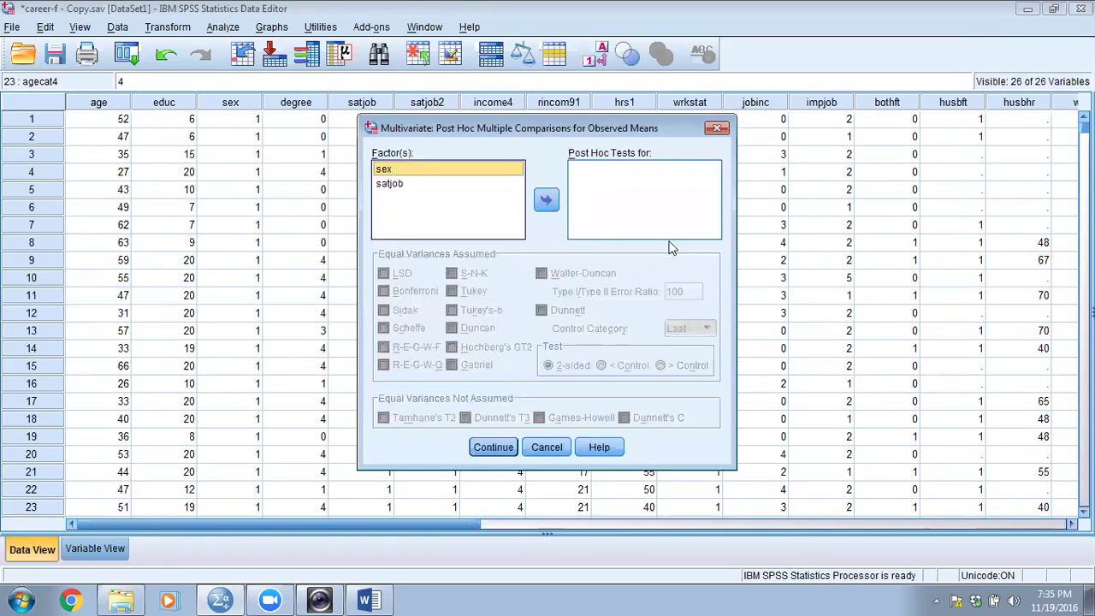
click(395, 184)
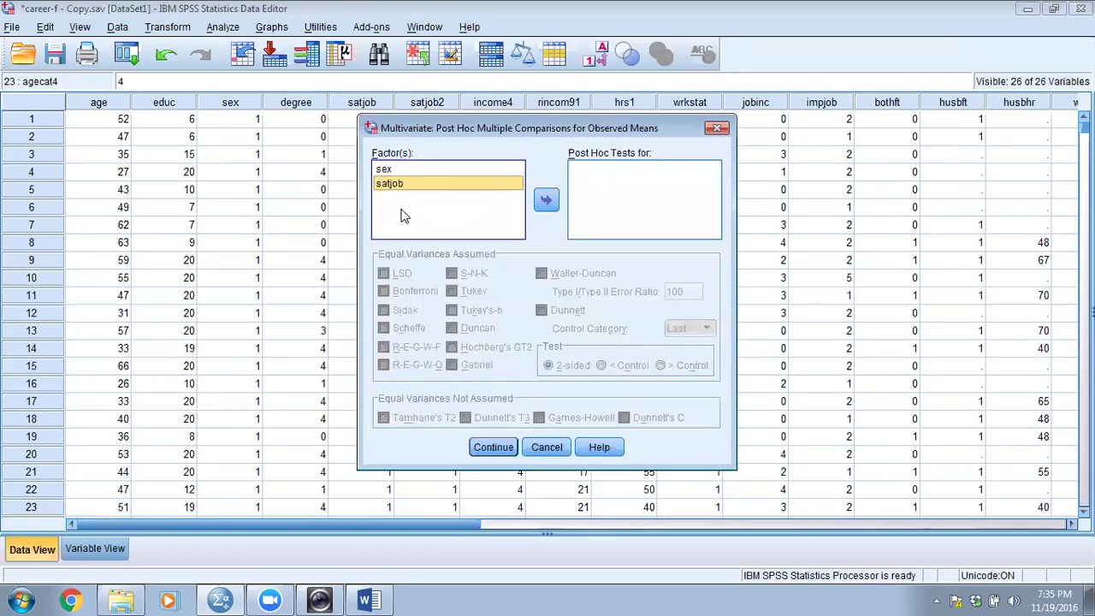
click(545, 199)
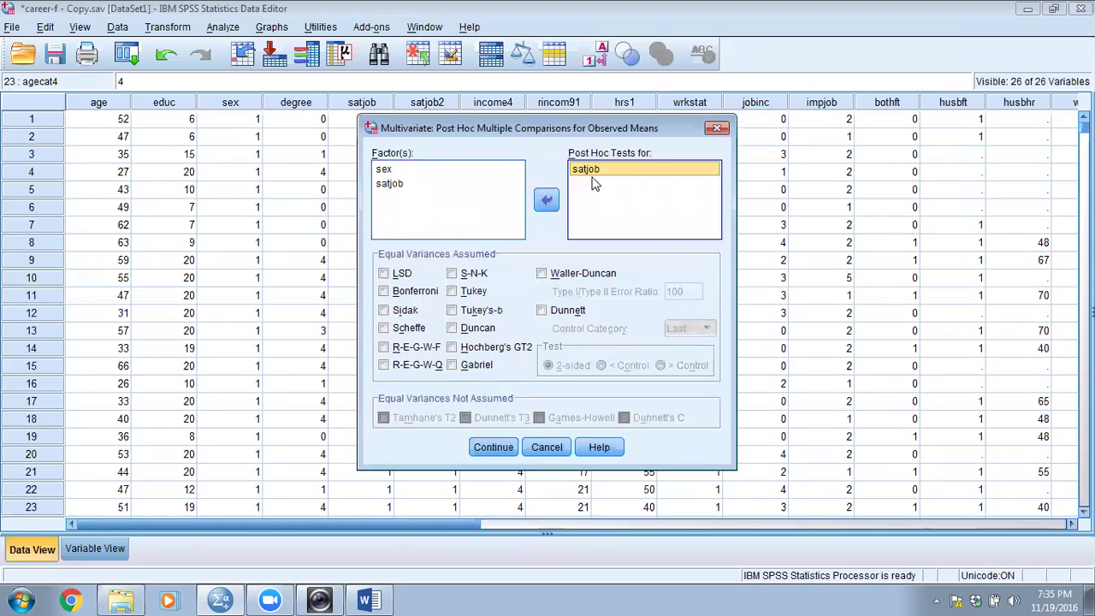
click(384, 328)
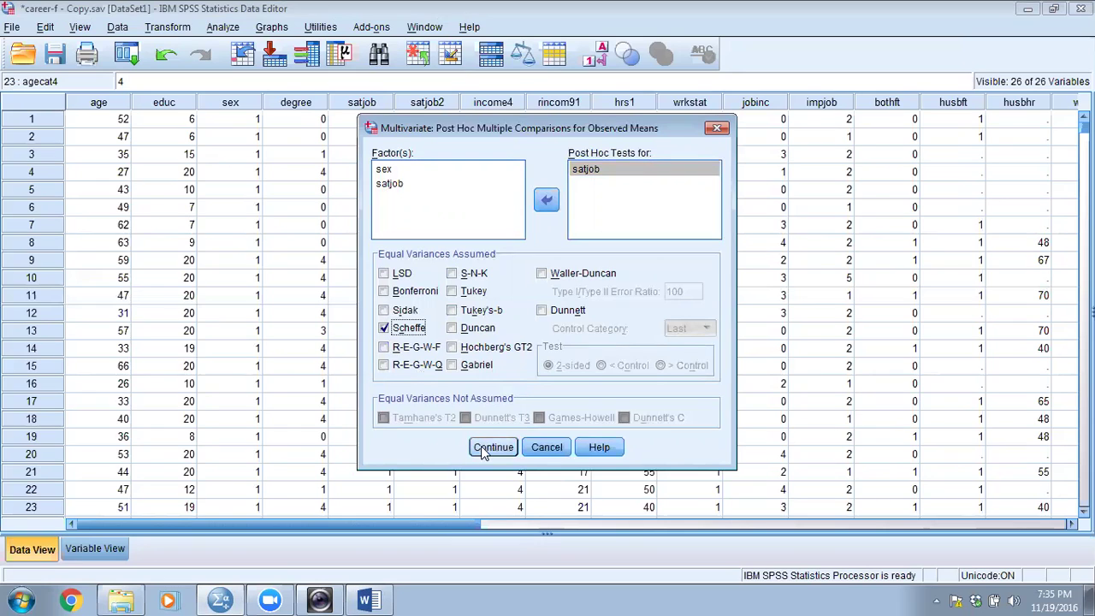
click(481, 446)
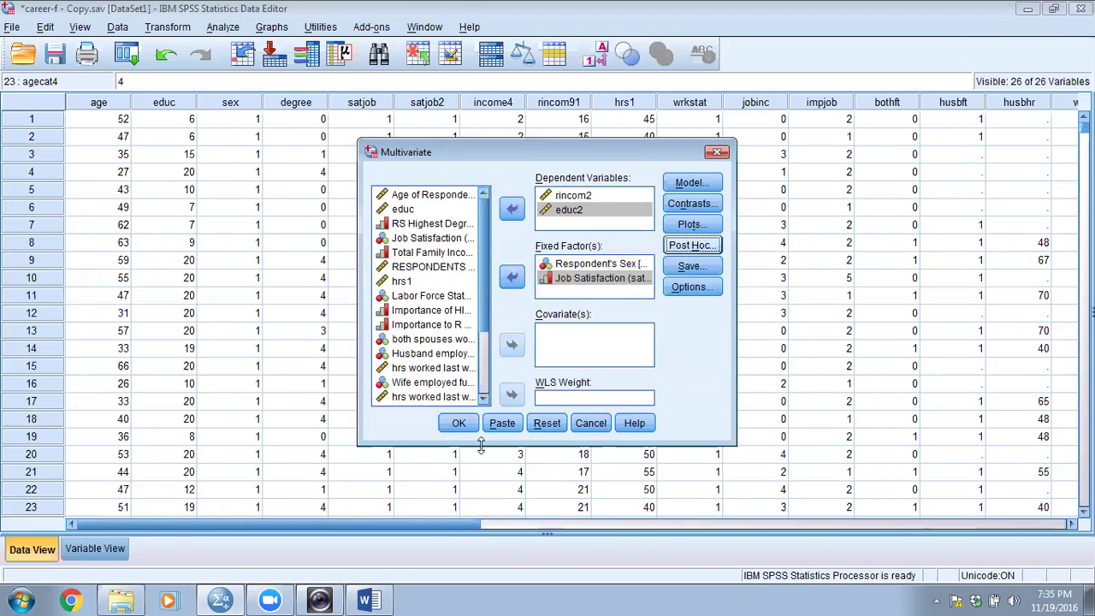
- Keep descriptive statistics, effect size estimates, observed power and homogeneity tests selected in the display options, and run the multivariate analysis
click(690, 267)
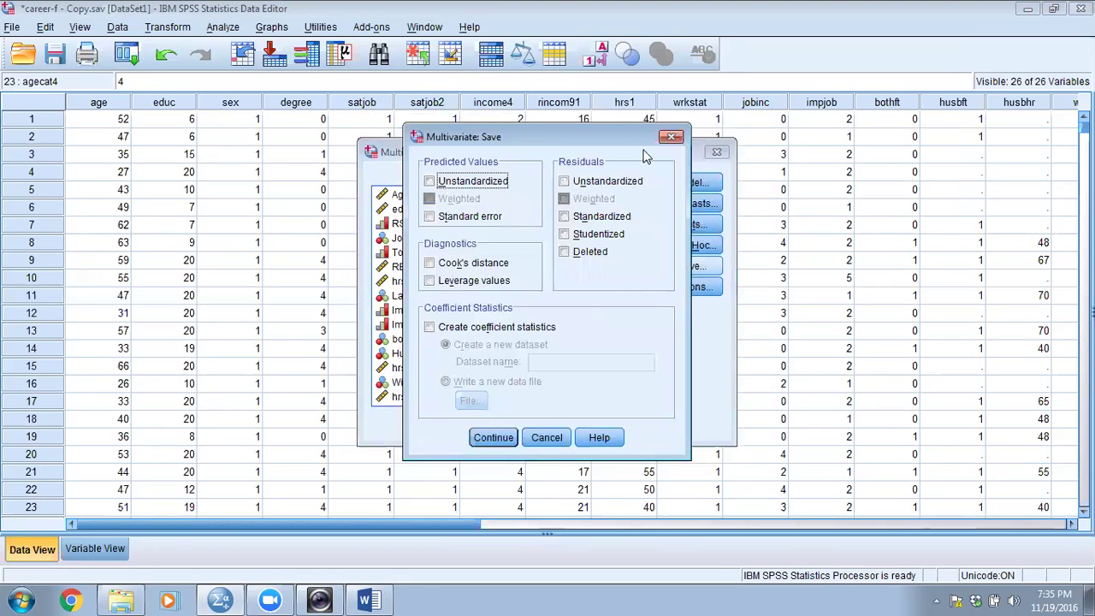
click(670, 137)
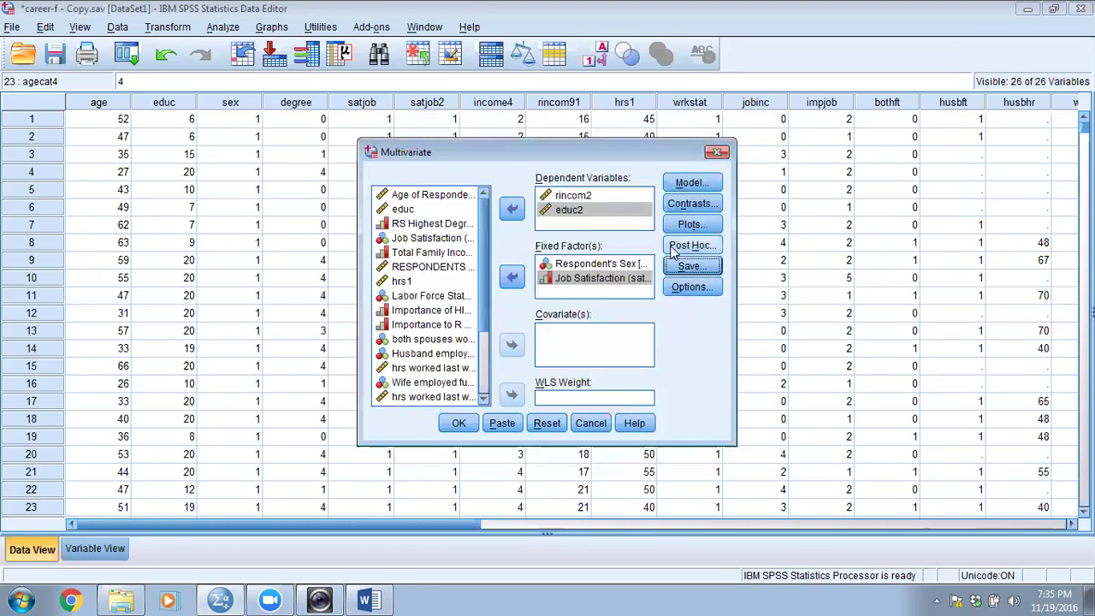
click(699, 286)
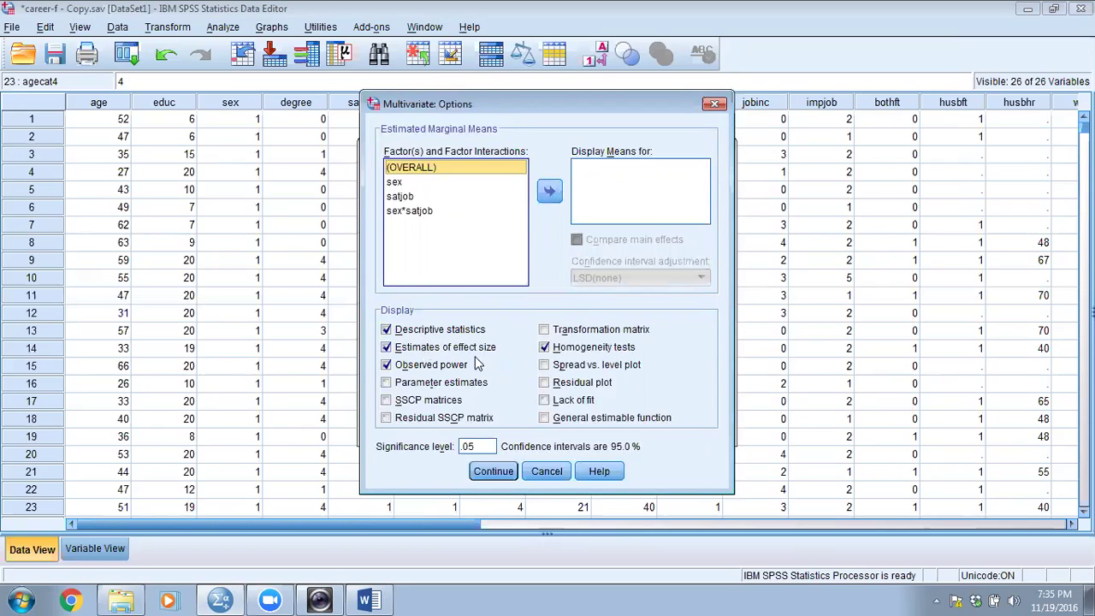
click(388, 368)
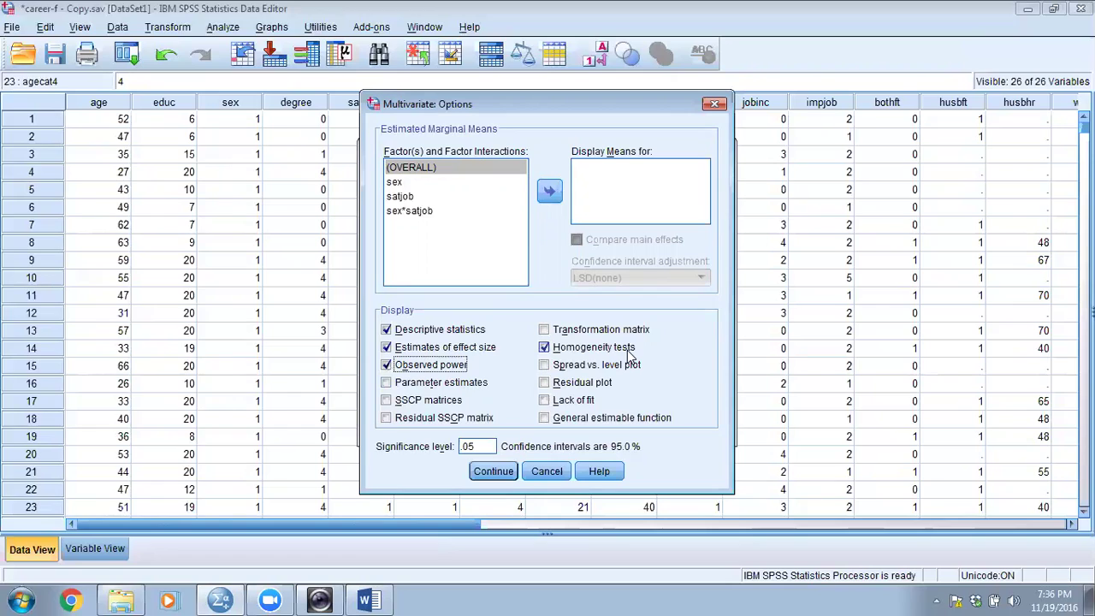
click(493, 472)
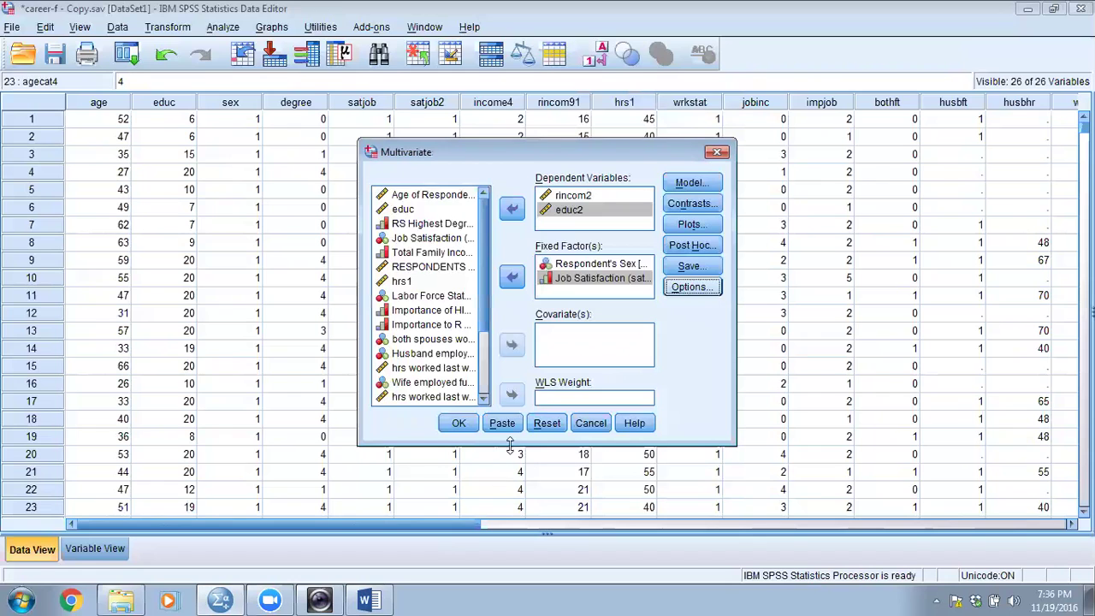
click(458, 423)
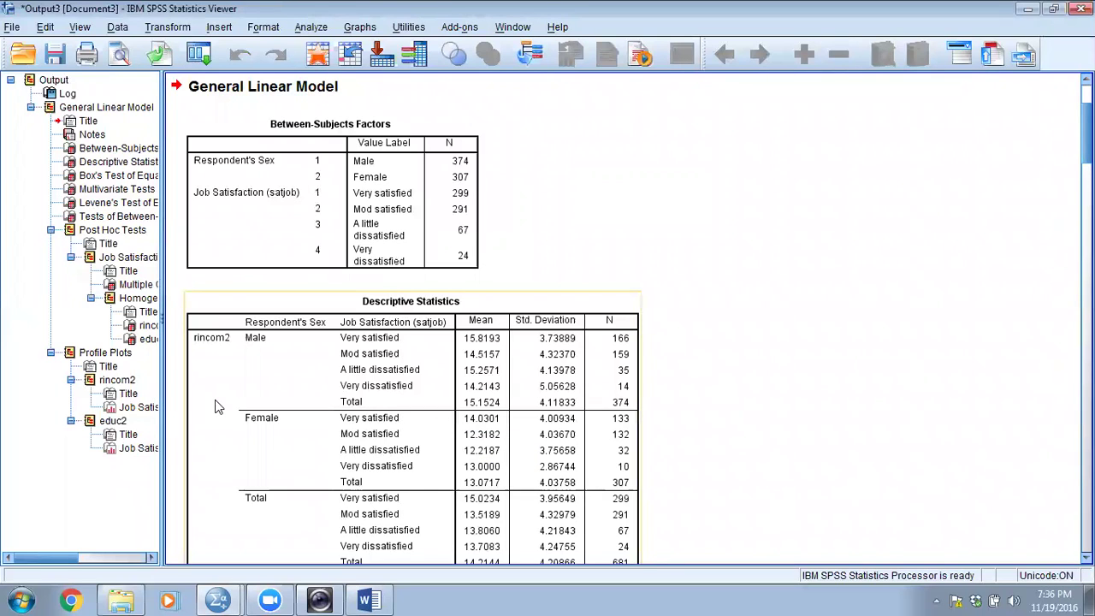
- Widen the output outline and examine Box's Test of Equality of Covariance Matrices and Levene's Test of Equality of Error Variances
drag(162, 407, 217, 407)
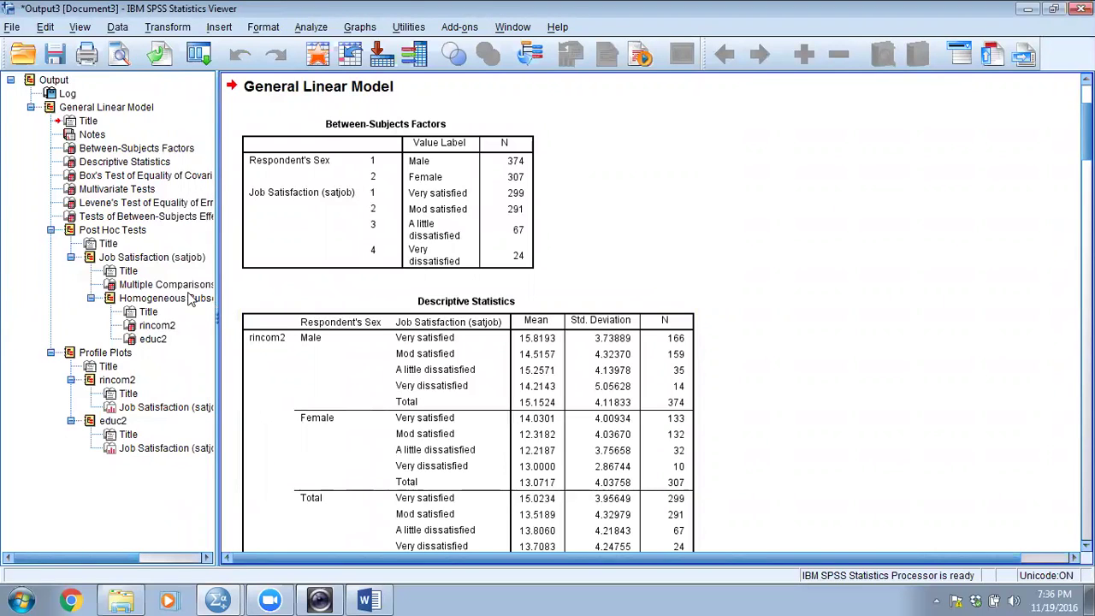
click(110, 178)
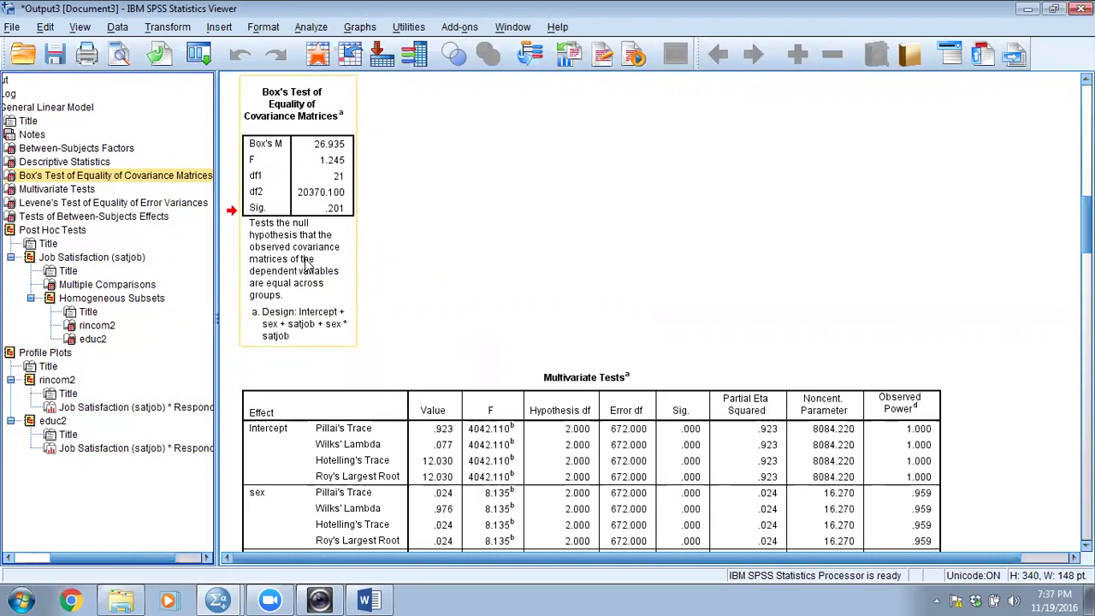
click(83, 203)
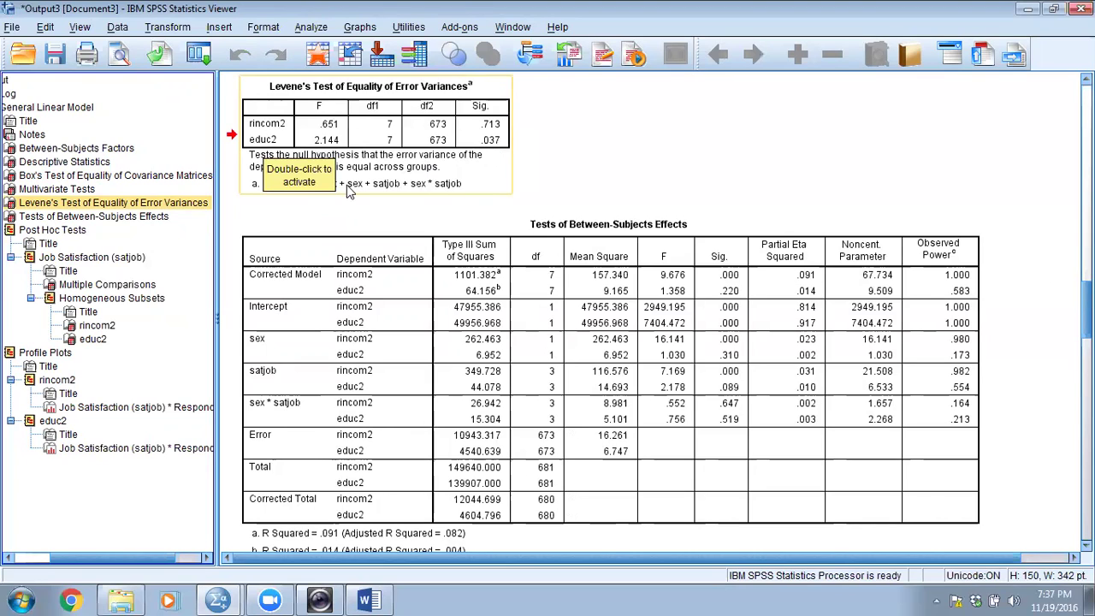
click(58, 176)
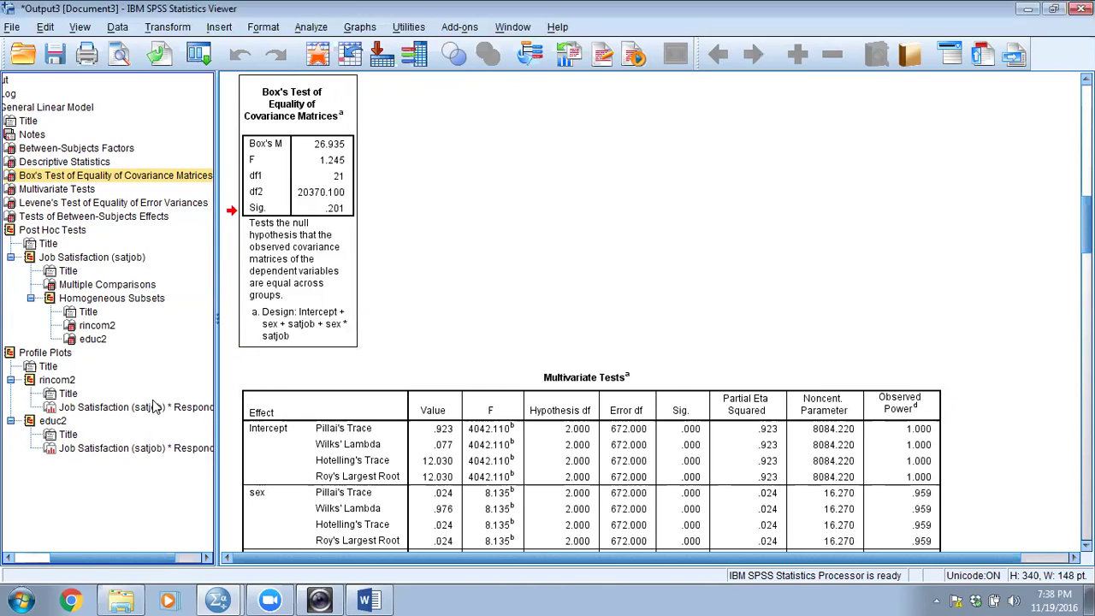
- Examine the profile plots of rincom2 and educ2 by job satisfaction and sex, along with the Descriptive Statistics table
click(89, 410)
scroll(467, 310, down, 6)
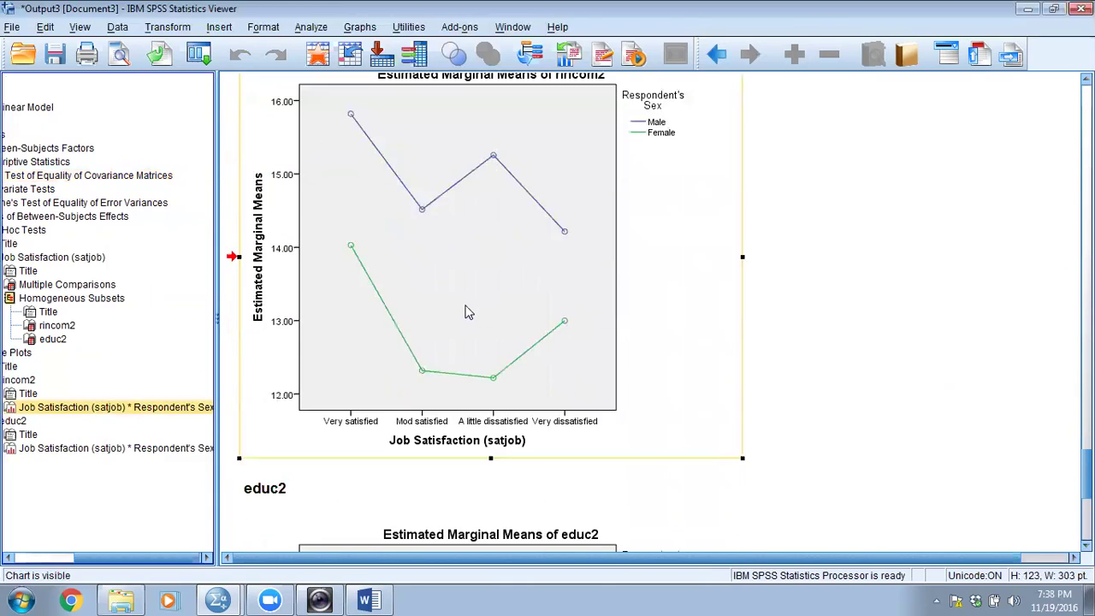
scroll(467, 311, up, 3)
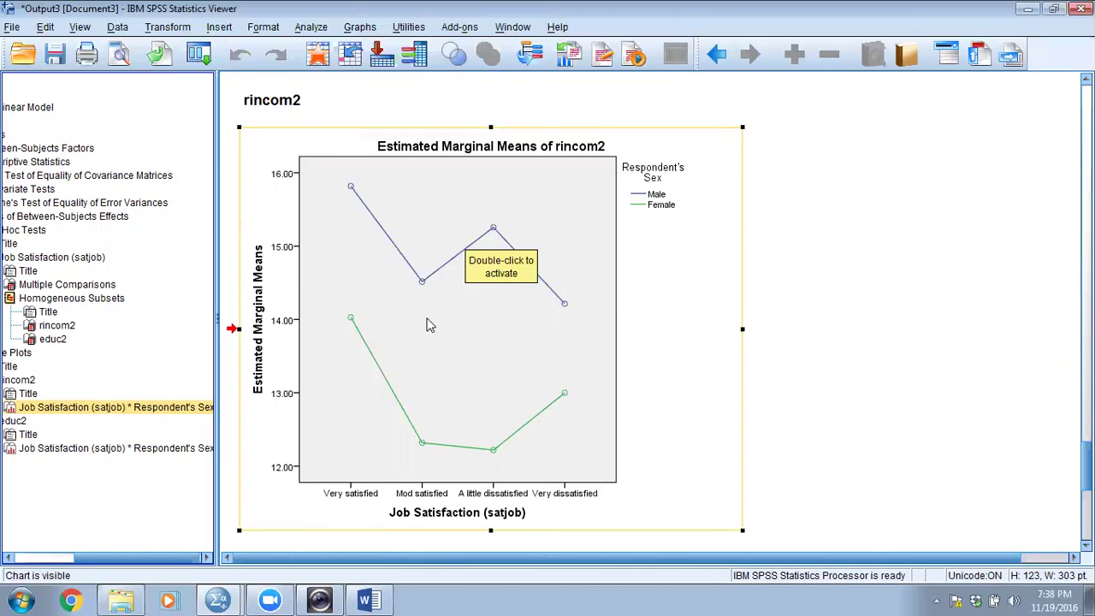
click(169, 448)
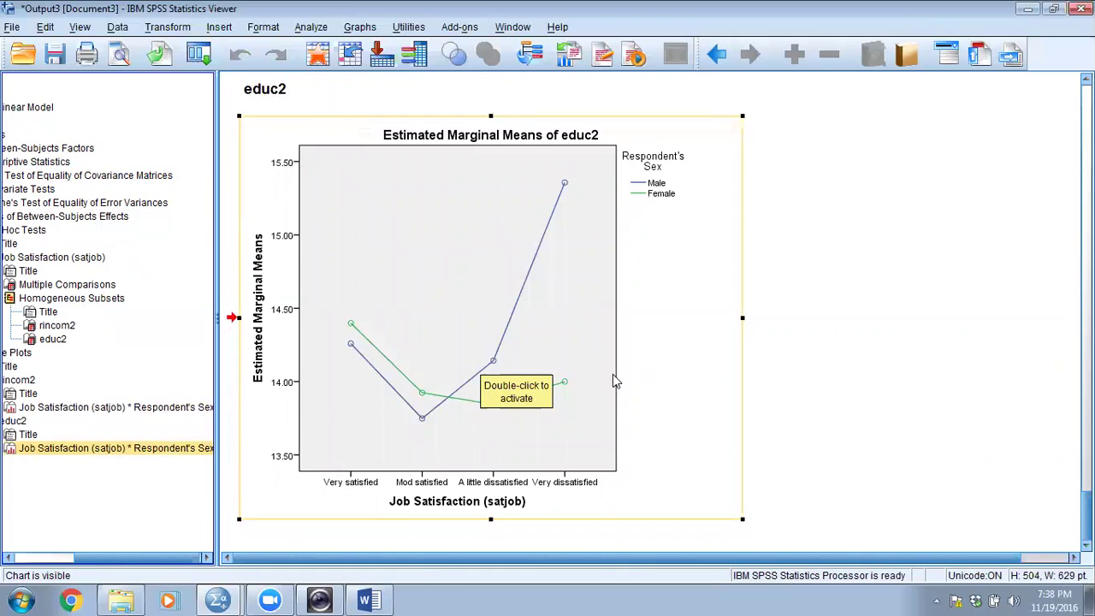
click(587, 379)
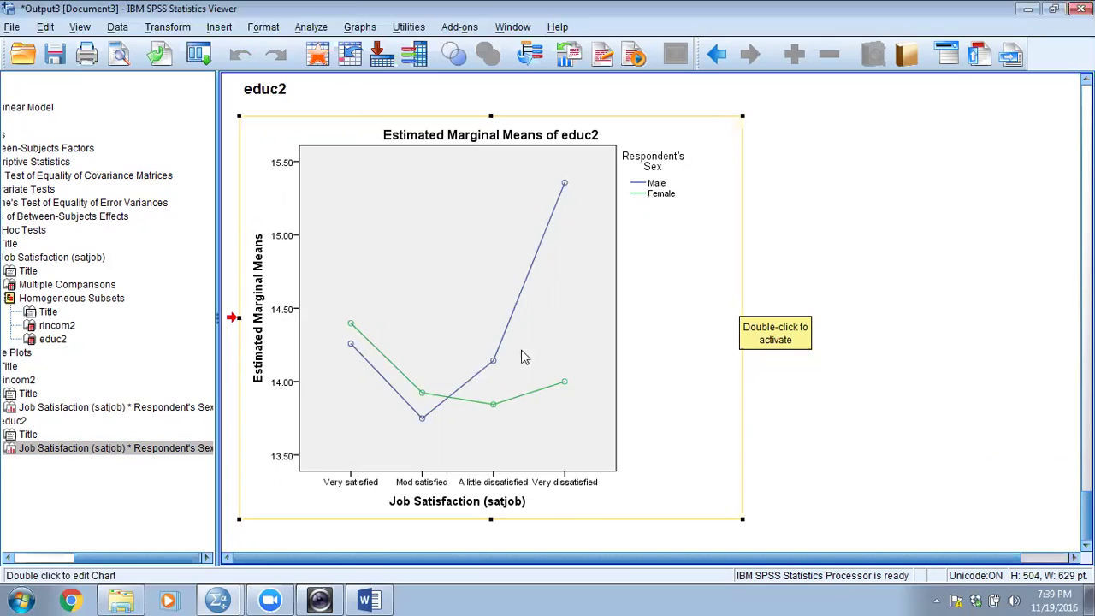
drag(217, 521, 259, 525)
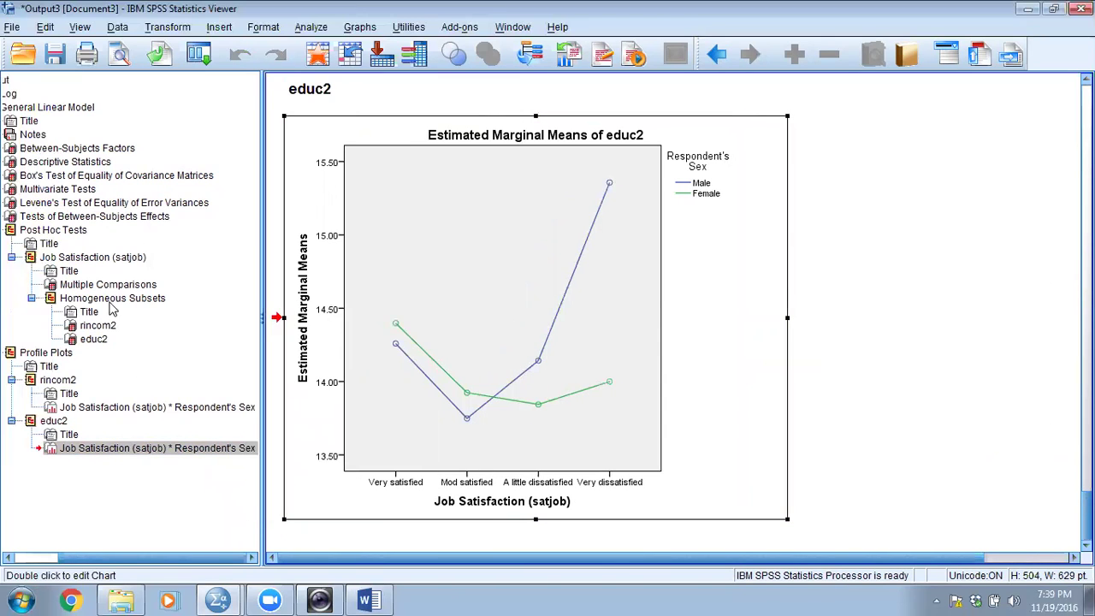
click(65, 163)
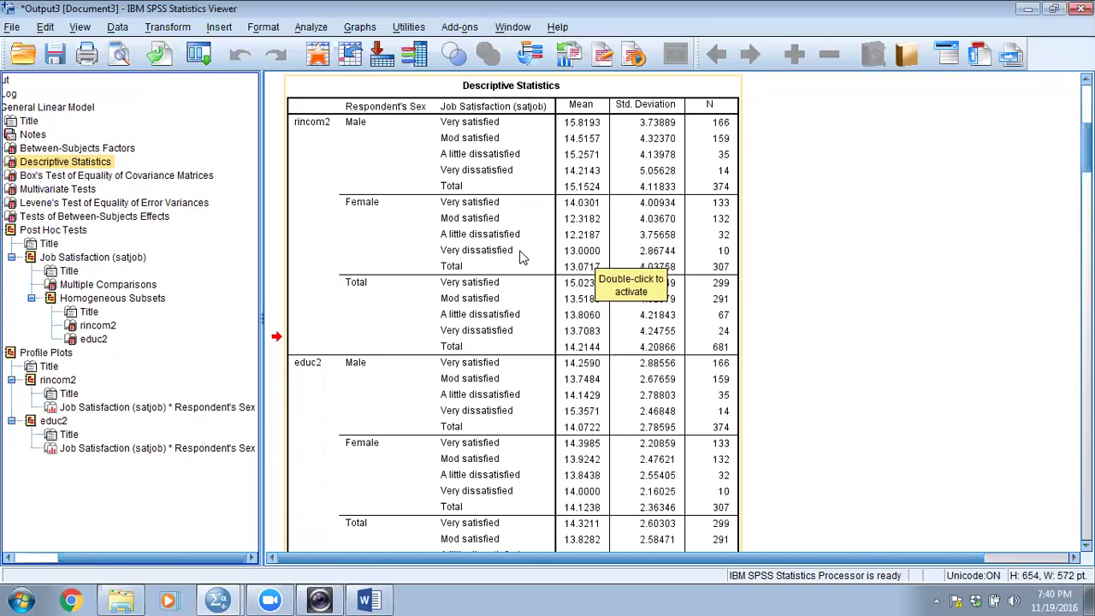
- Examine the Multivariate Tests and Tests of Between-Subjects Effects for sex, satjob and their interaction
click(58, 189)
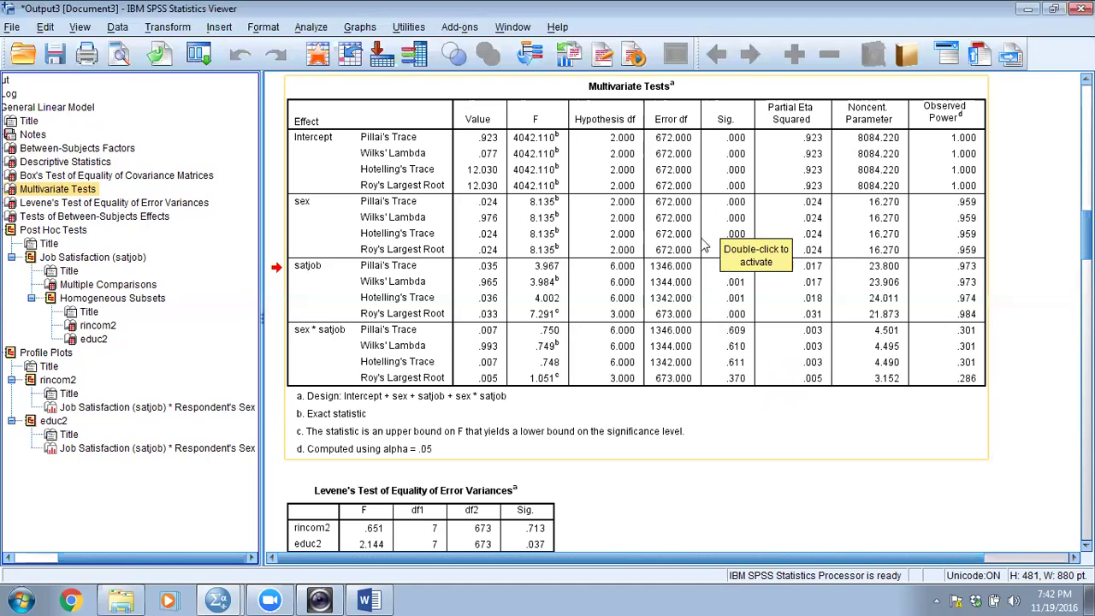
click(352, 279)
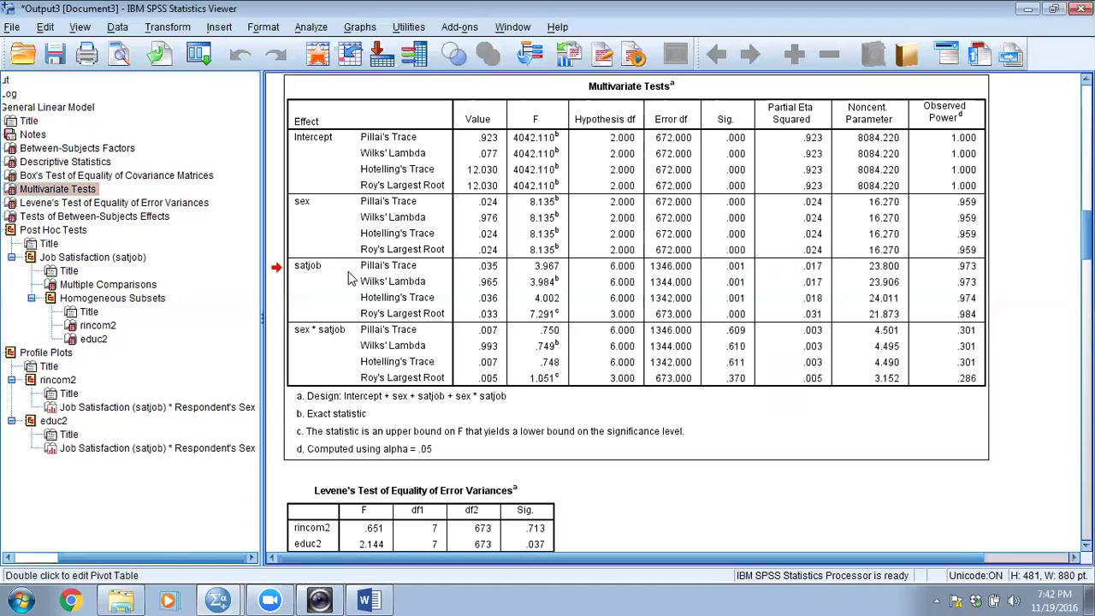
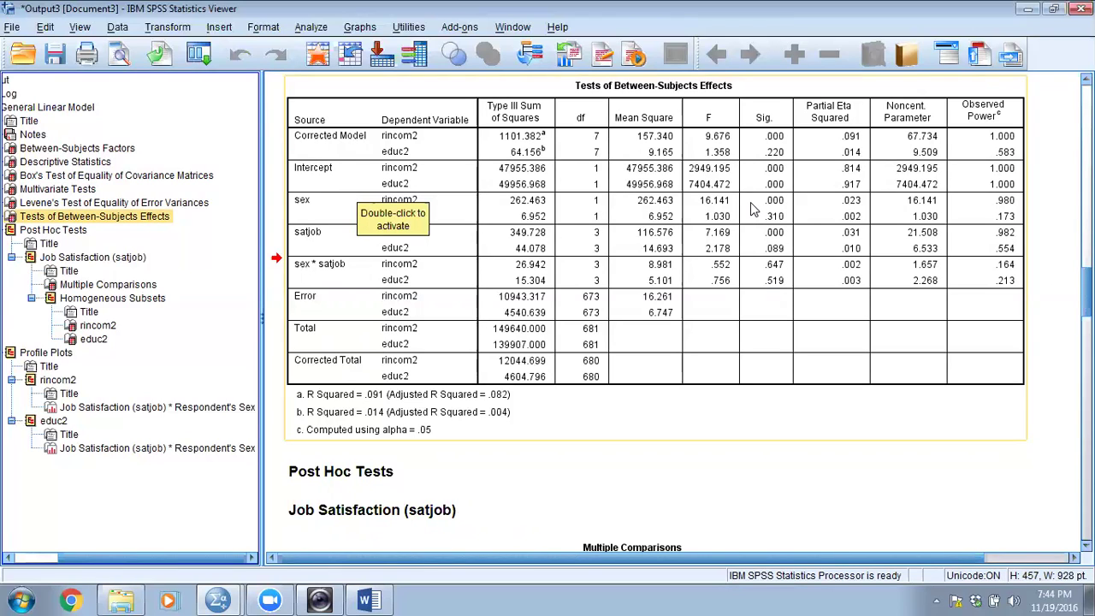
click(453, 213)
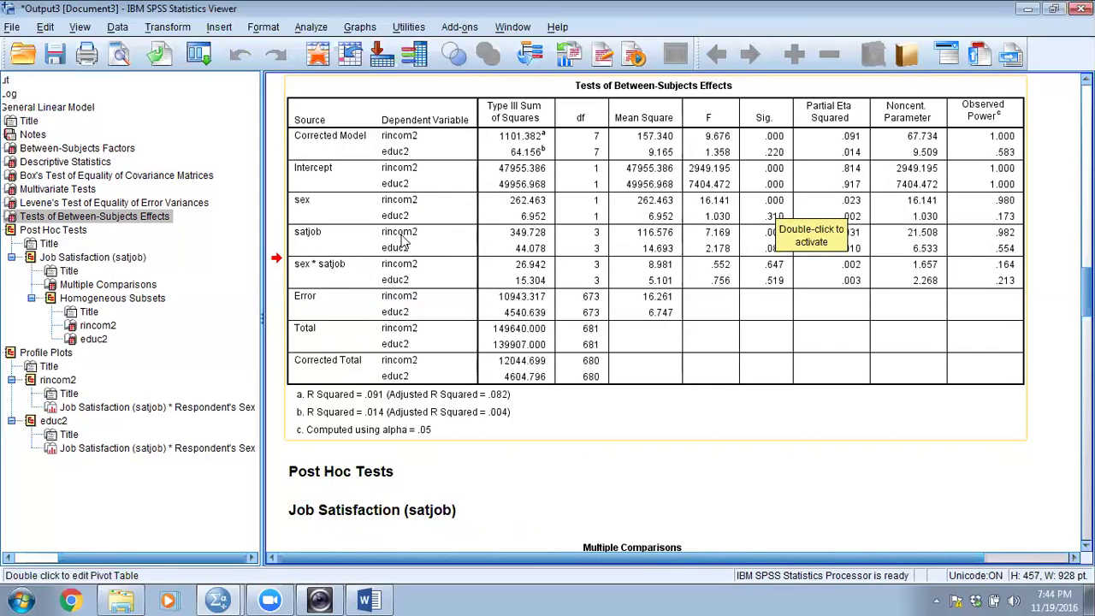
click(766, 248)
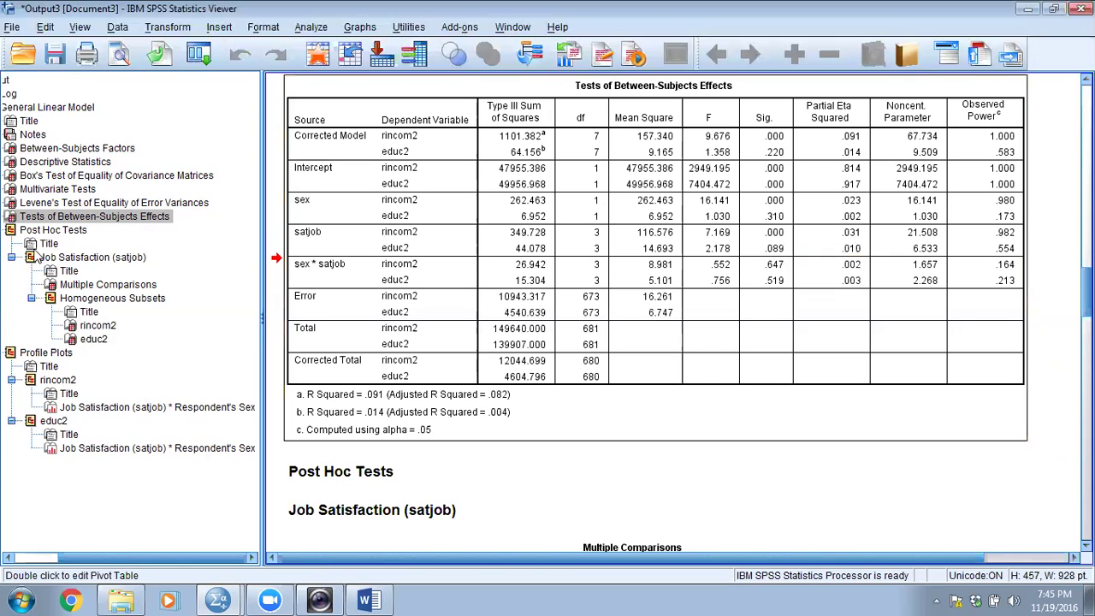
- Review the Scheffe Multiple Comparisons table for Job Satisfaction across rincom2 and educ2
click(51, 231)
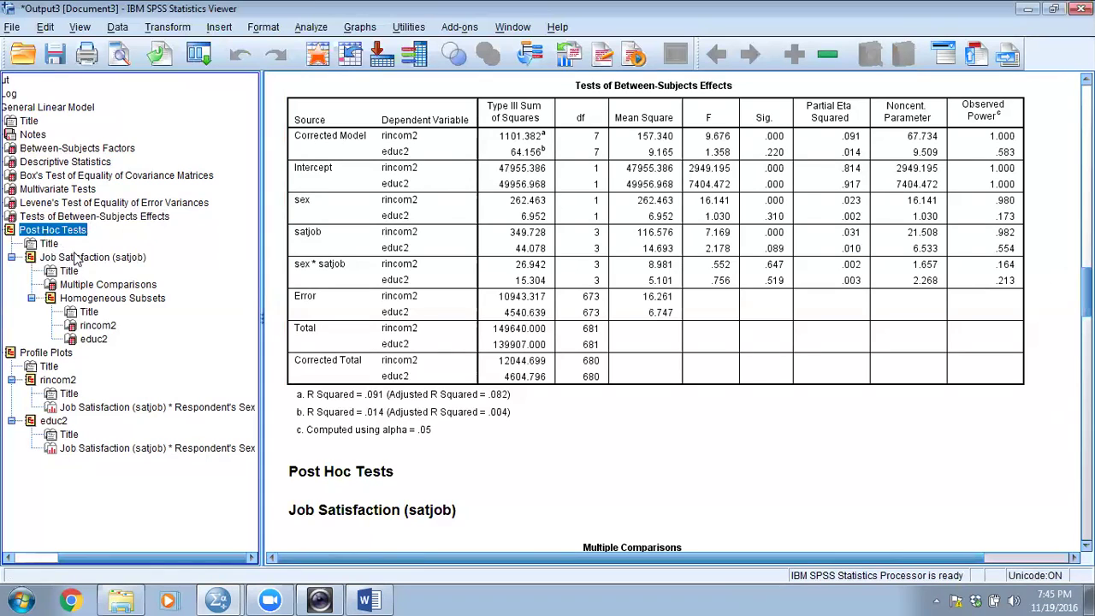
click(71, 254)
click(425, 310)
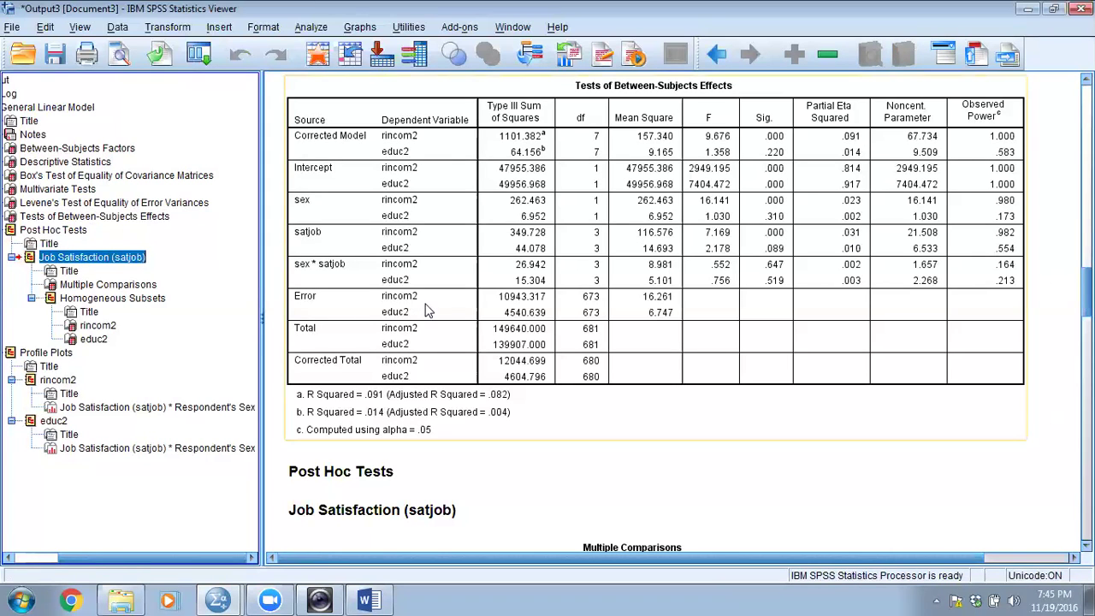
scroll(425, 310, down, 10)
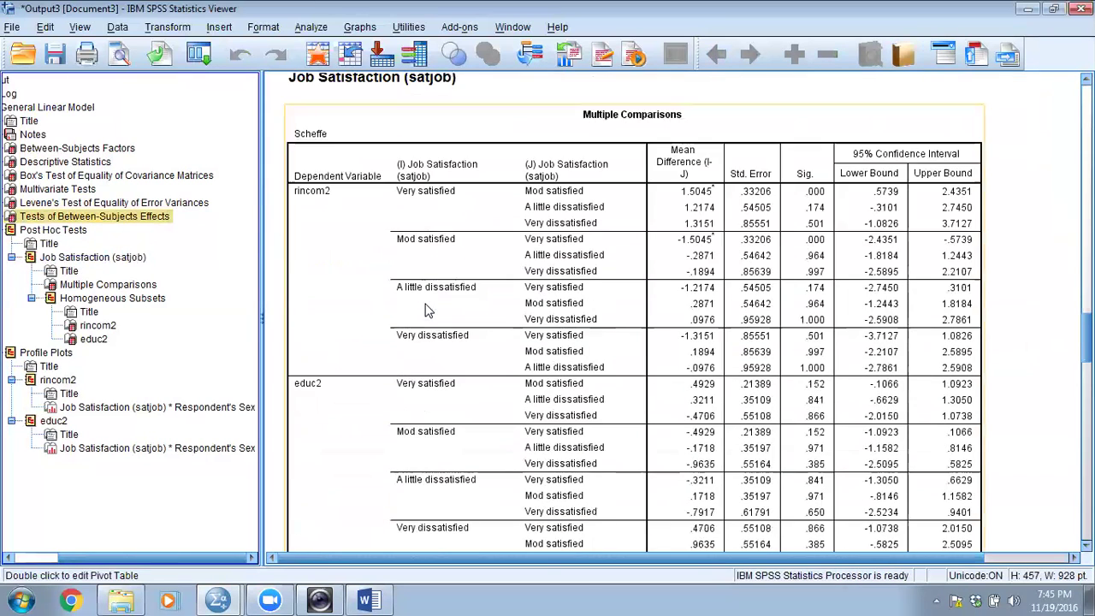
scroll(428, 312, up, 4)
scroll(427, 312, down, 3)
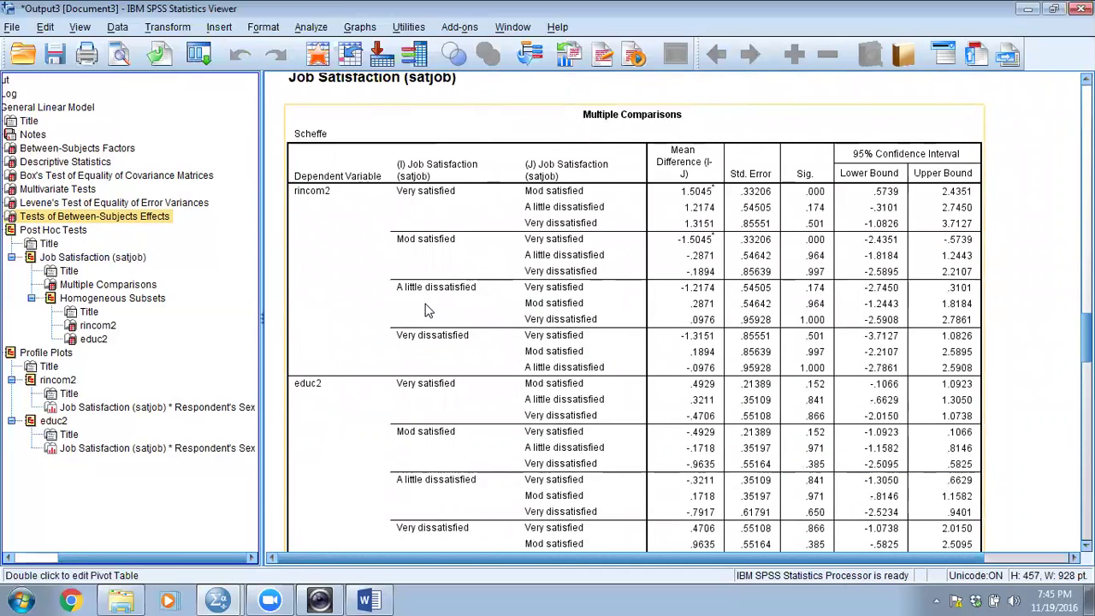
scroll(428, 310, down, 2)
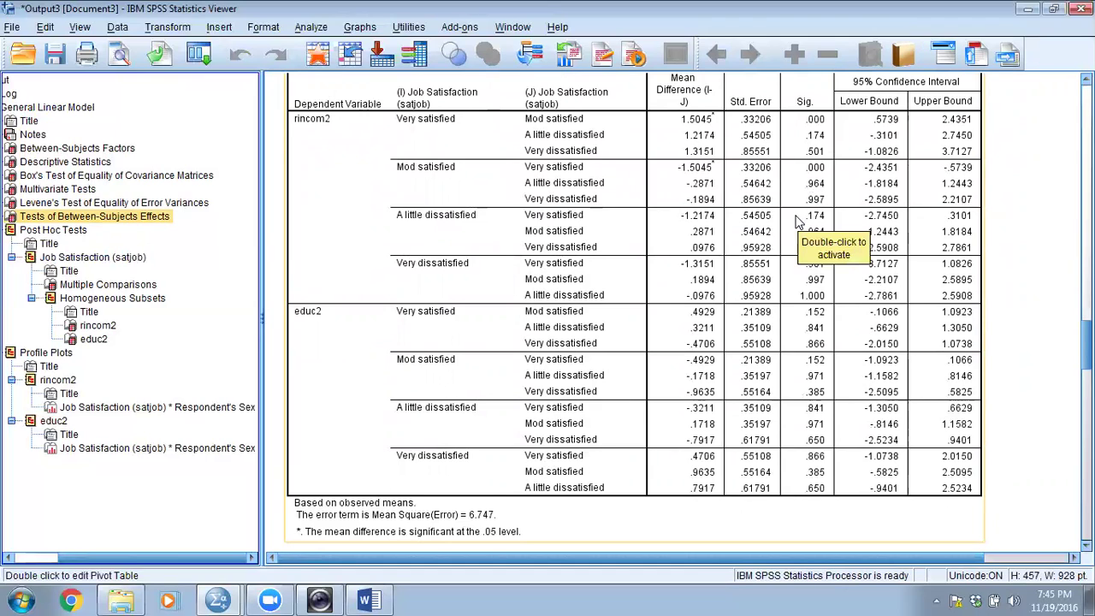
- Compare the group means in Descriptive Statistics with the significance values in the post hoc Multiple Comparisons table
click(59, 162)
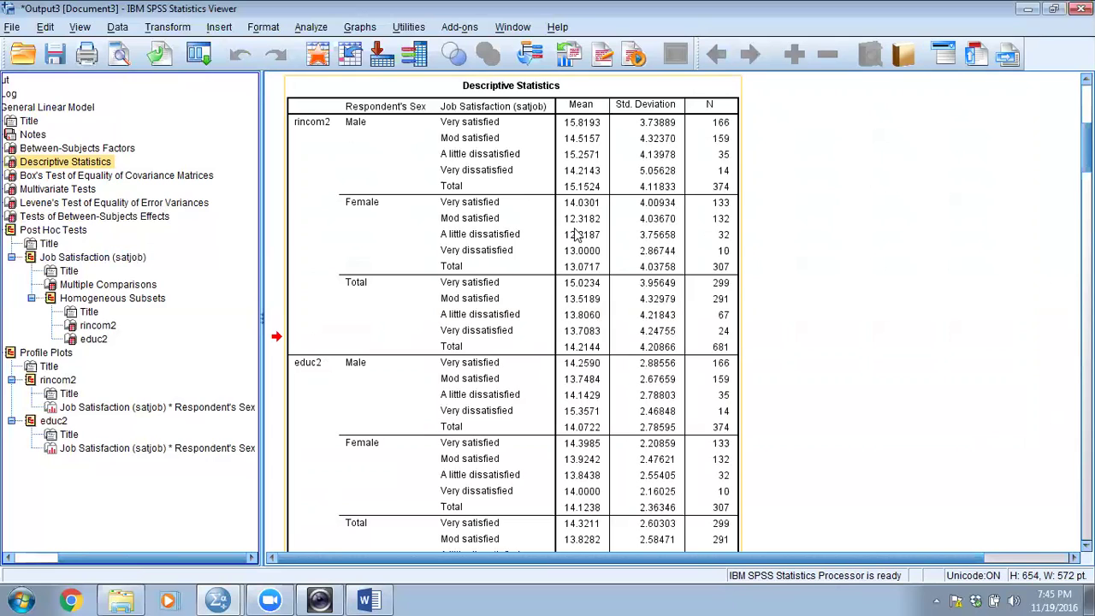
scroll(562, 447, down, 2)
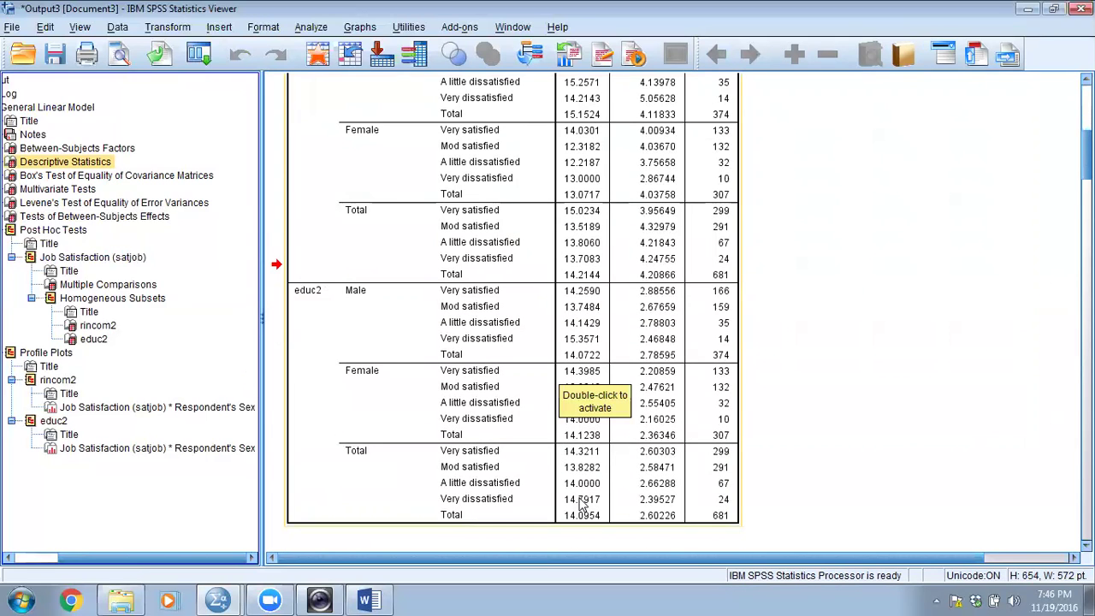
click(52, 229)
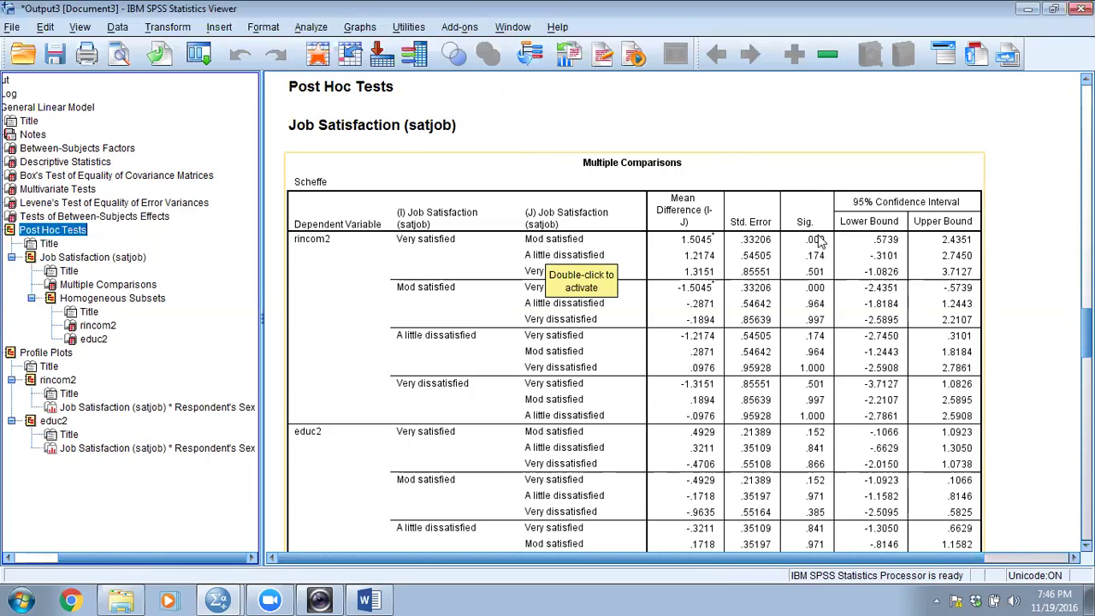
click(741, 304)
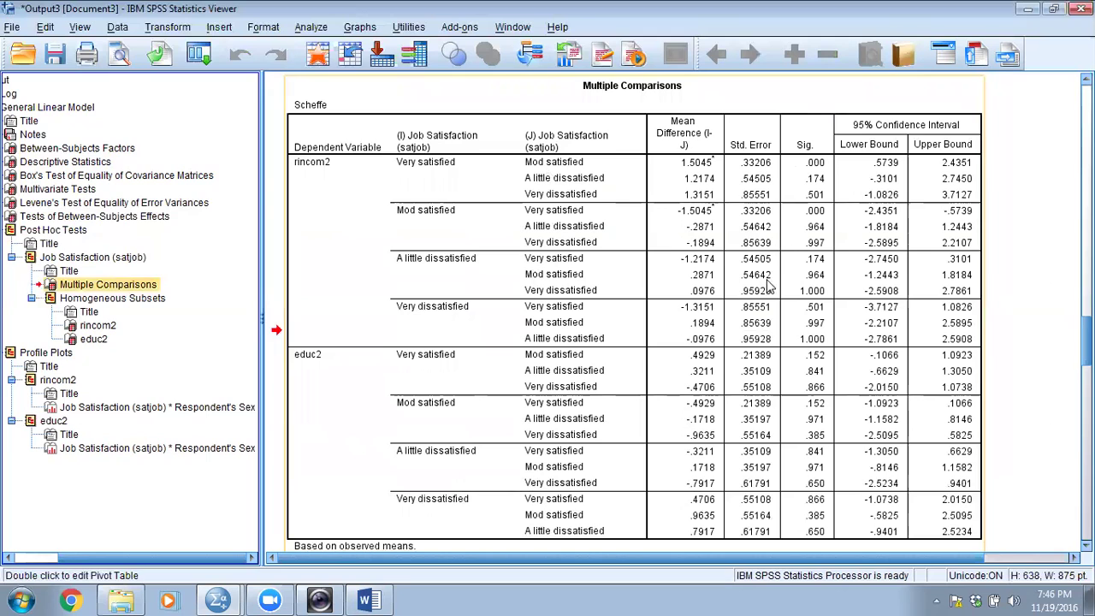
- Cross-check the sex, satjob and sex * satjob effects between the Tests of Between-Subjects Effects and Multivariate Tests tables
scroll(740, 292, down, 2)
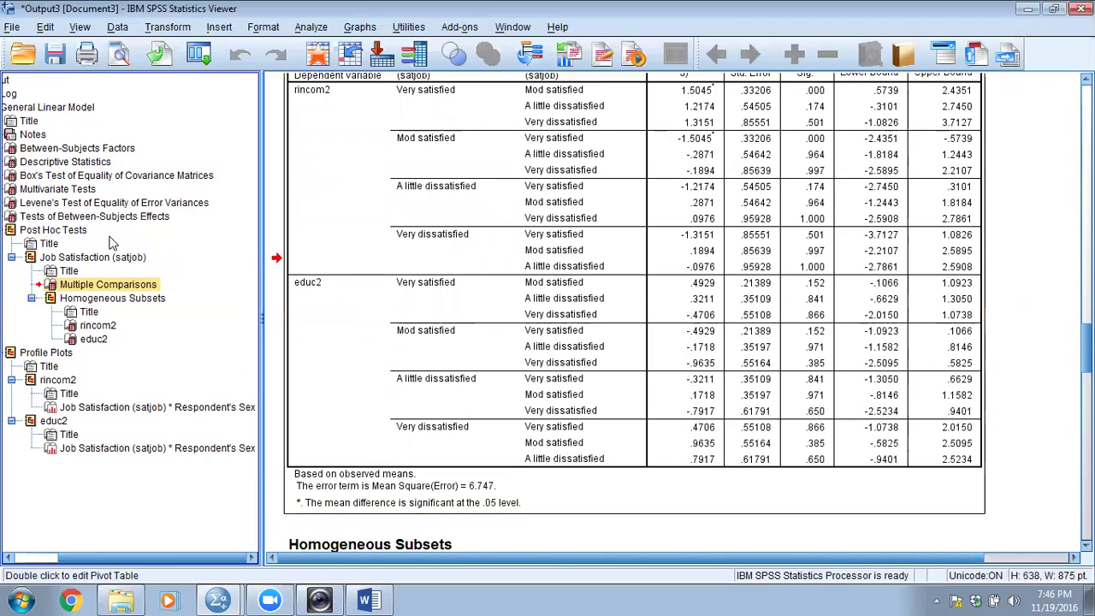
click(68, 217)
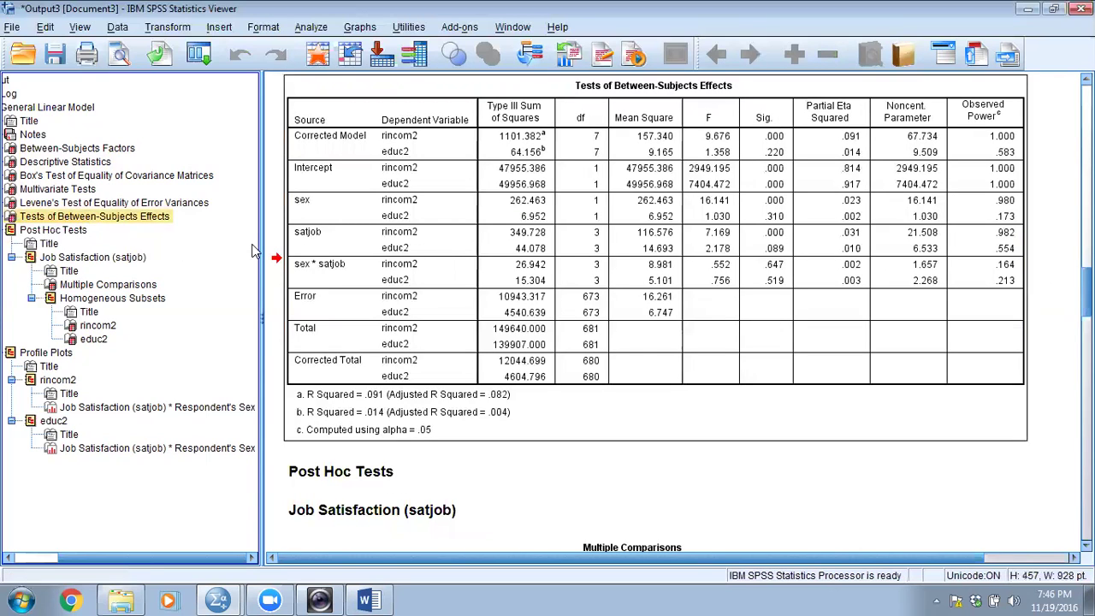
click(365, 259)
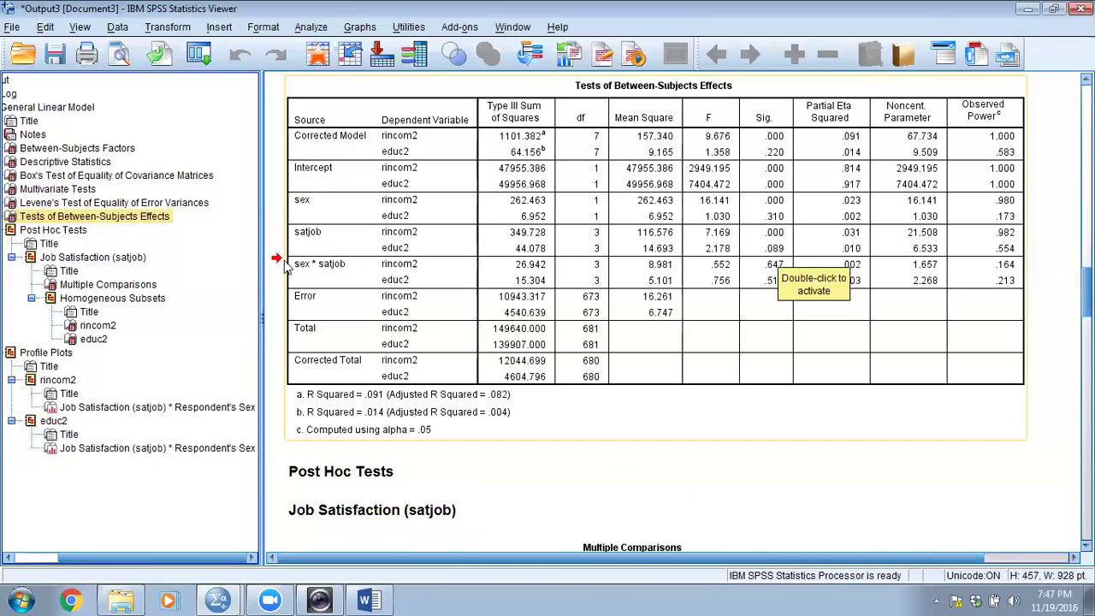
click(58, 189)
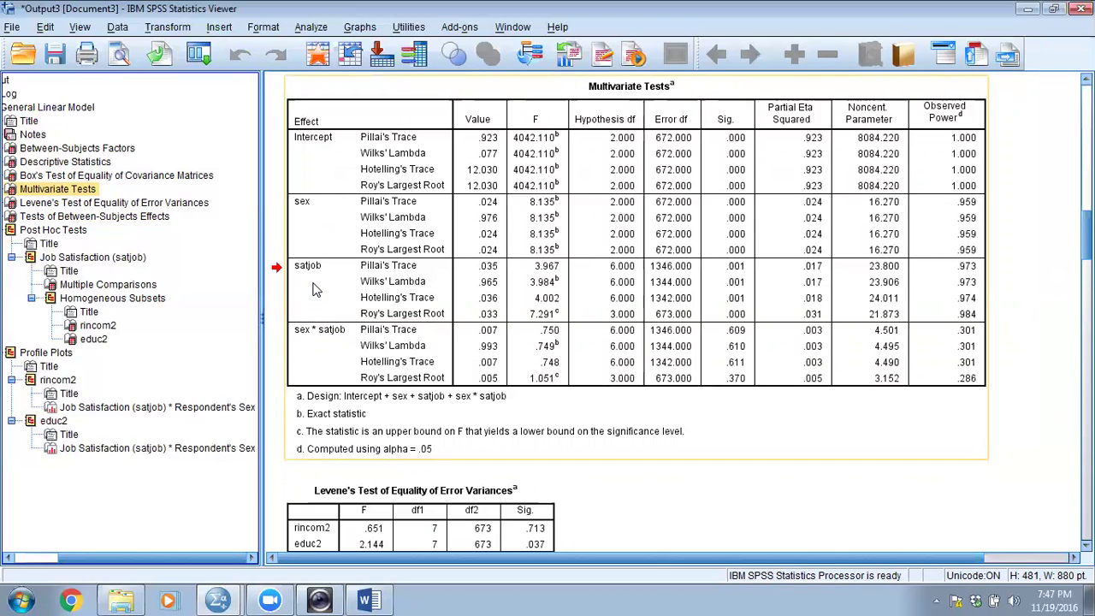
click(105, 219)
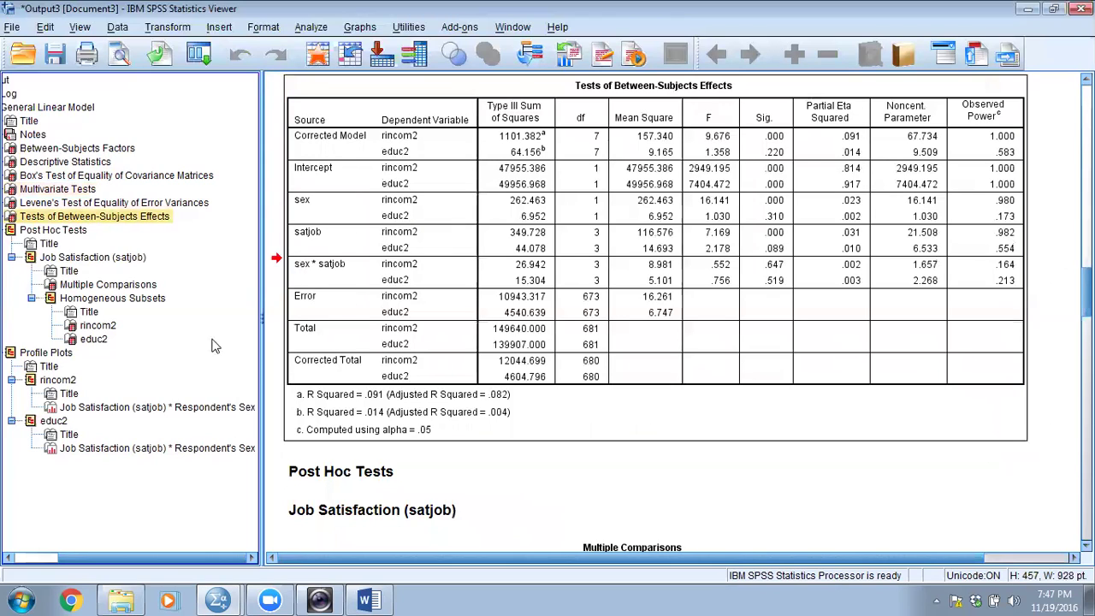
- Return to the Scheffe post hoc results and check the pairwise job satisfaction differences for rincom2 and educ2
click(59, 230)
click(77, 257)
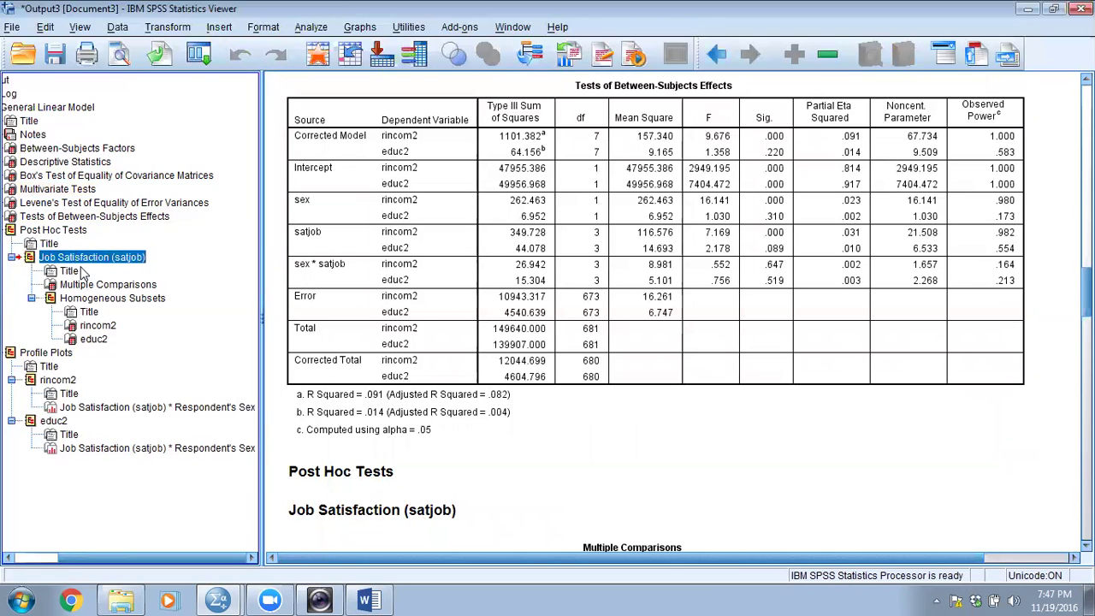
scroll(357, 299, down, 5)
scroll(389, 298, down, 1)
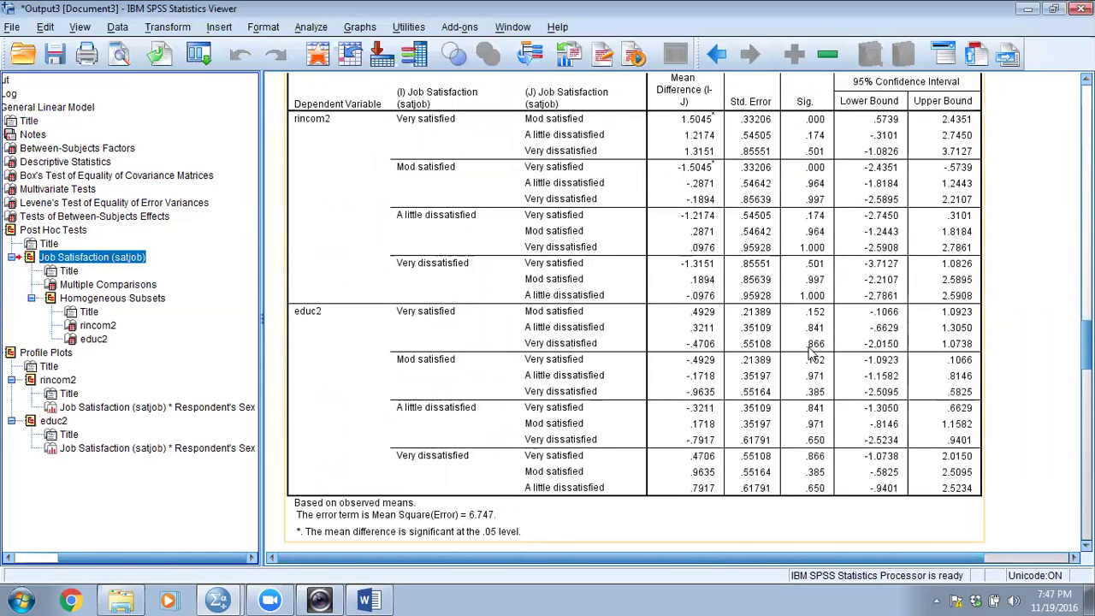
scroll(498, 294, up, 1)
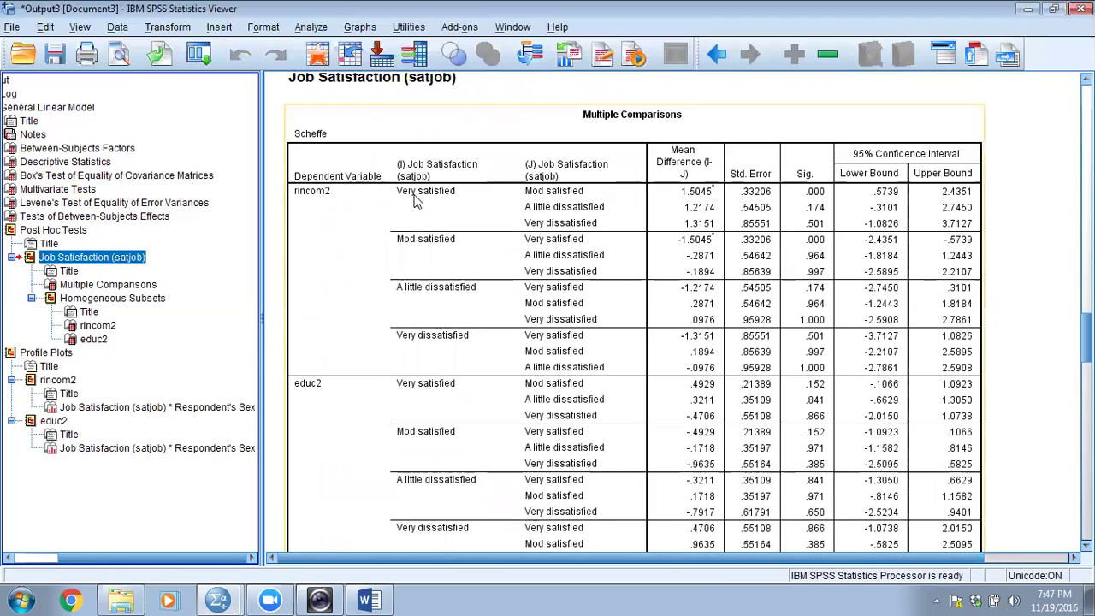